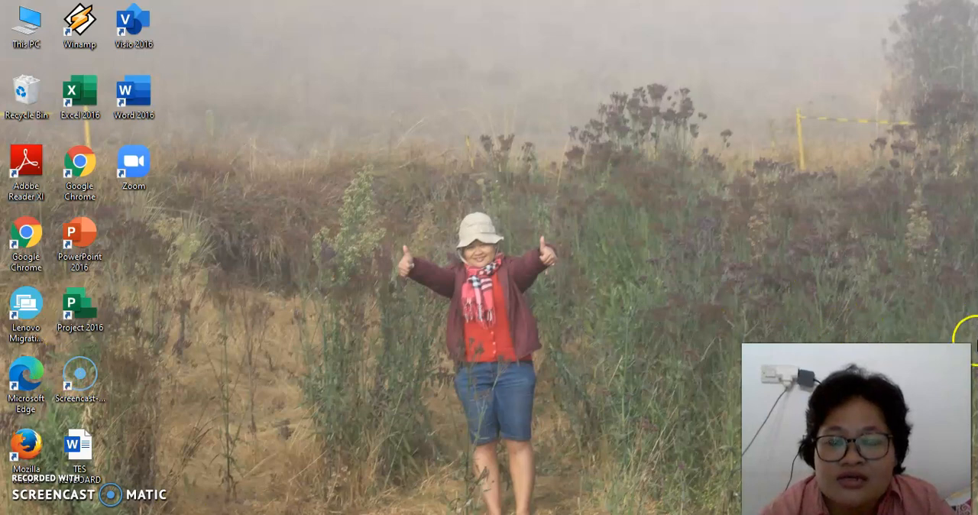
Step: Open the "latihan 1" workbook from the SPREADSHEET folder inside TP. 2020 - 2021 on drive D
key(super+e)
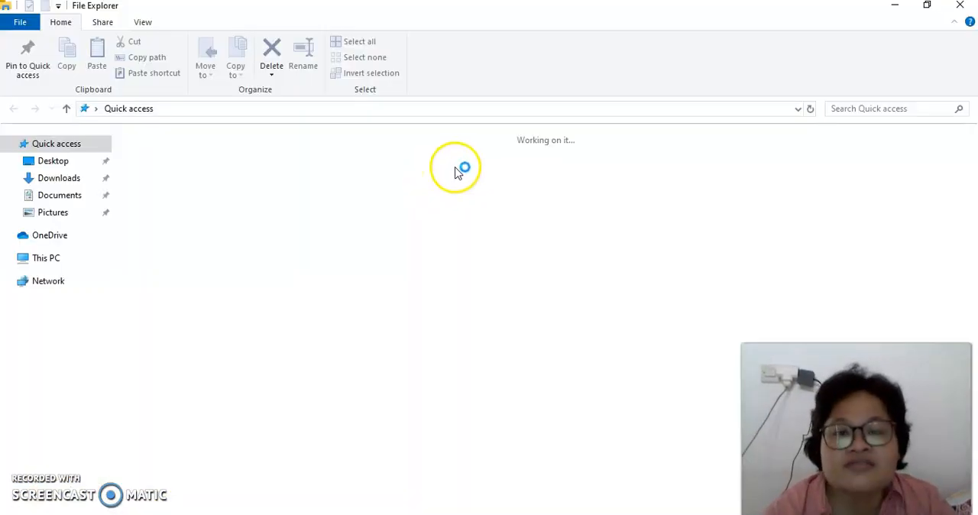
click(59, 410)
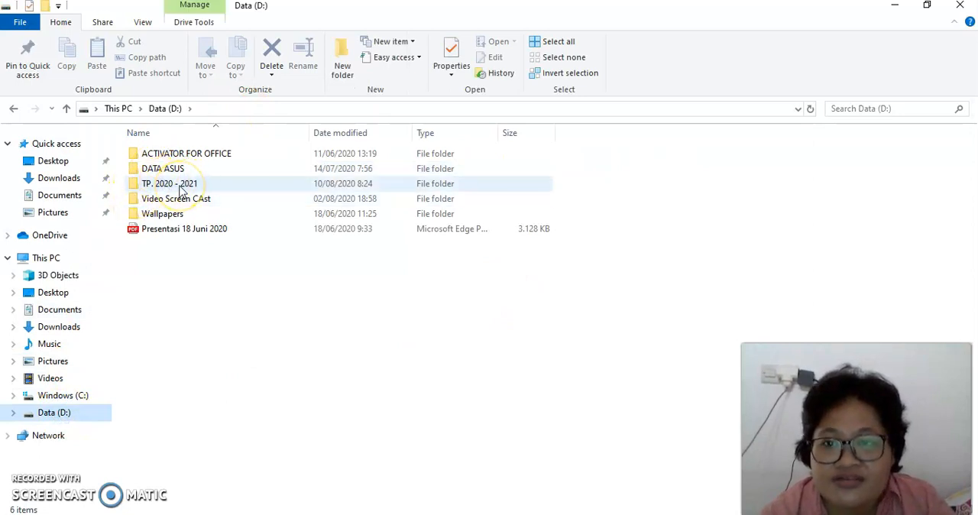
double_click(181, 191)
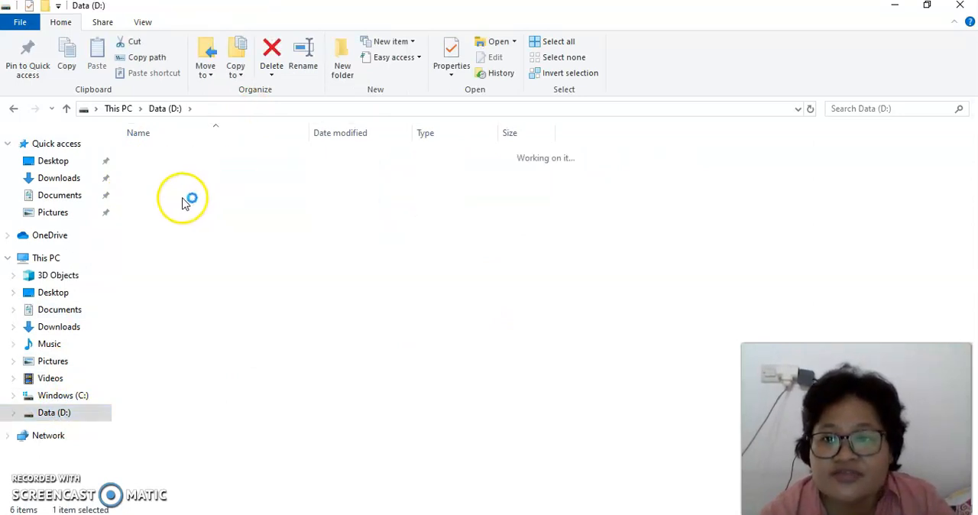
double_click(164, 214)
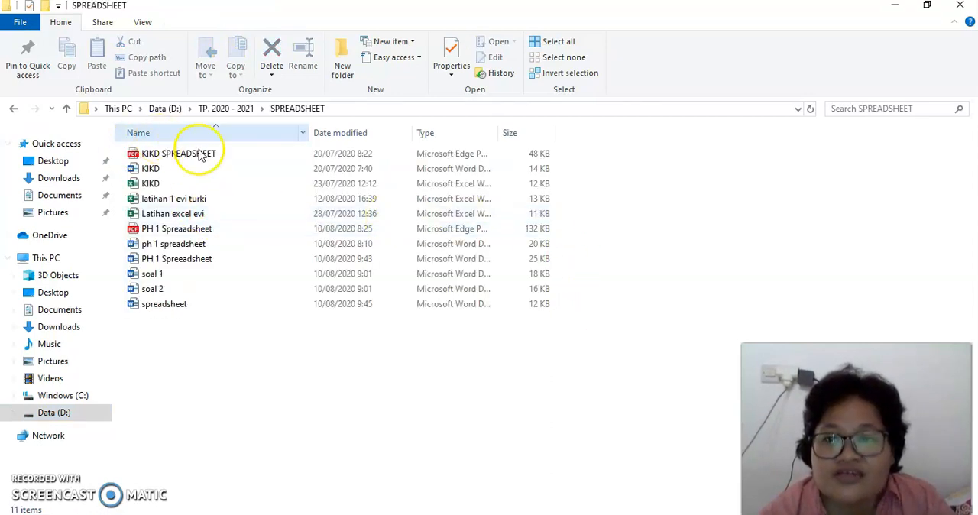
click(167, 200)
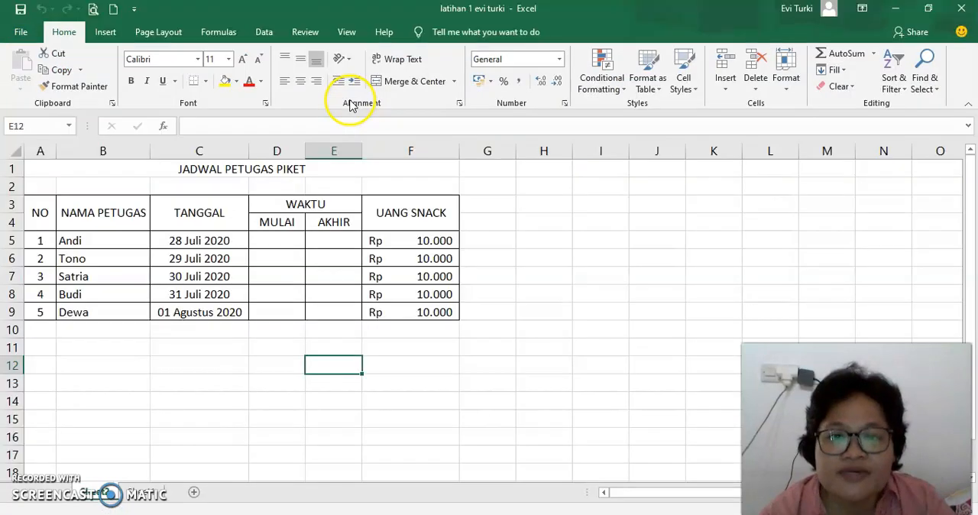
Step: Examine the LAPORAN KEUANGAN TOKO MAJU JAYA sheet, checking the item, unit price, quantity and total price cells
click(283, 419)
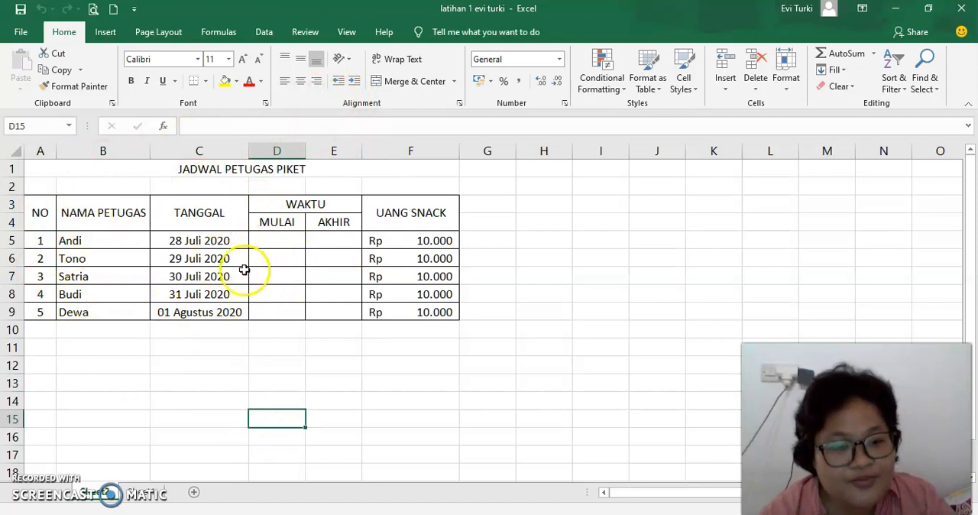
click(144, 494)
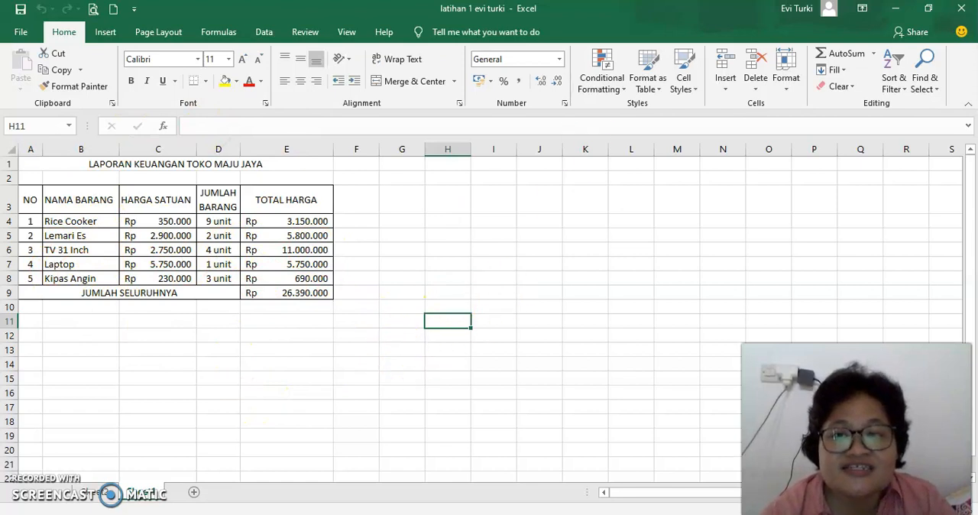
click(66, 222)
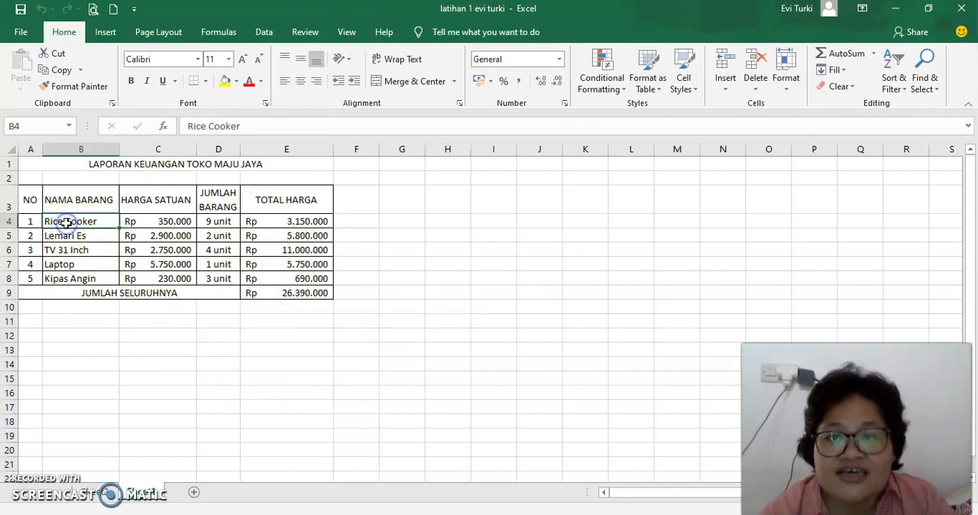
click(176, 227)
click(219, 221)
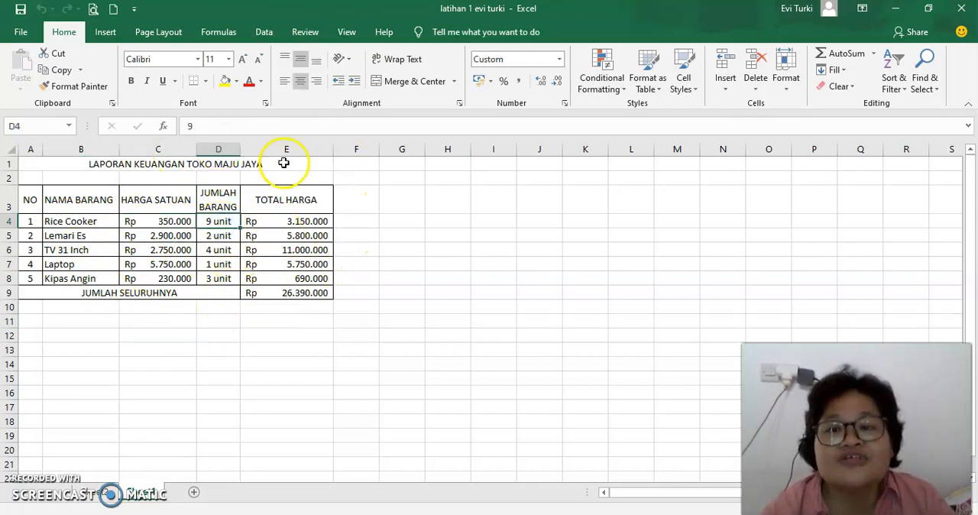
click(289, 297)
click(278, 264)
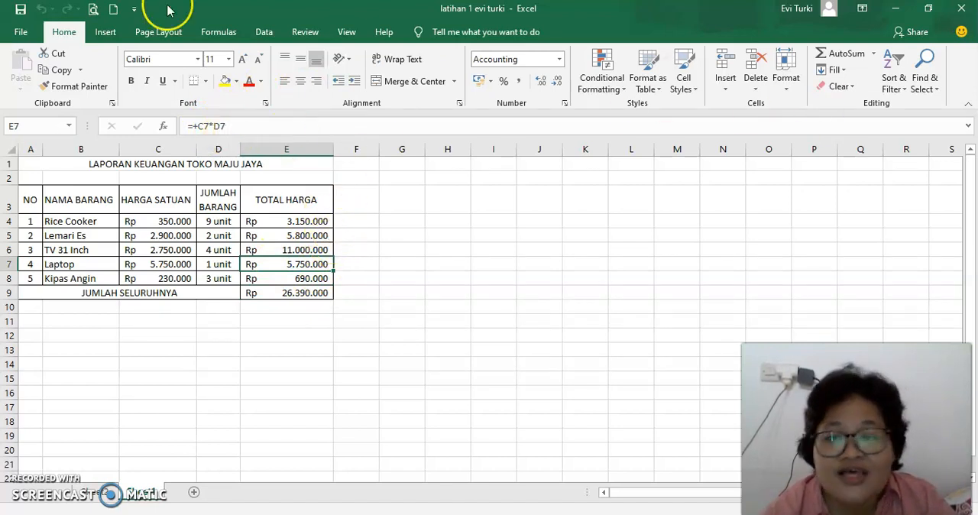
Step: Return to the JADWAL PETUGAS PIKET sheet and examine its date, start and end time, officer name and snack money cells
click(103, 492)
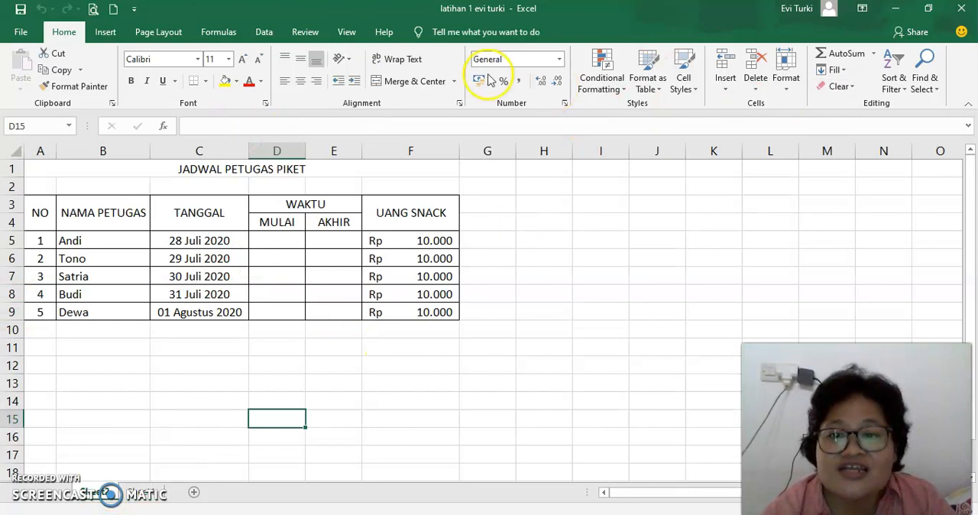
click(198, 240)
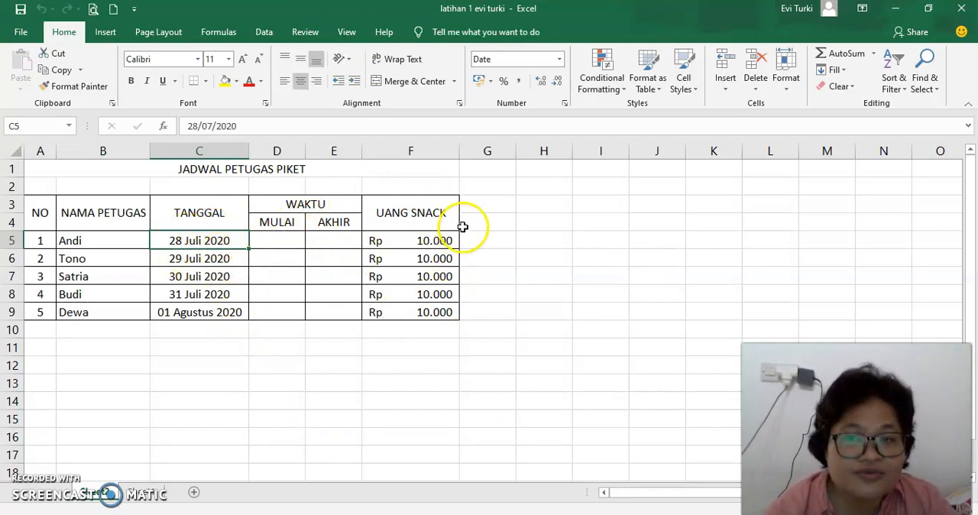
click(279, 242)
click(333, 240)
click(283, 264)
click(344, 262)
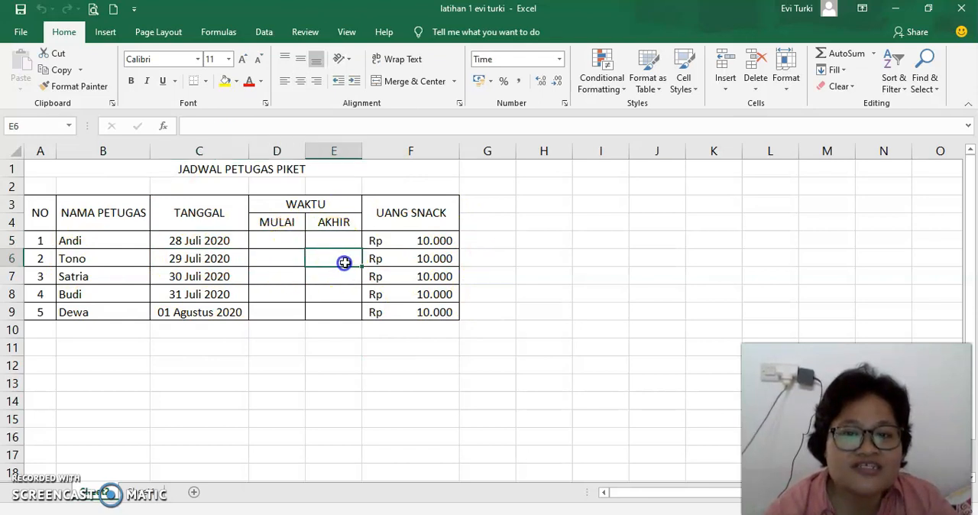
click(274, 275)
click(350, 275)
click(283, 296)
click(343, 294)
click(281, 312)
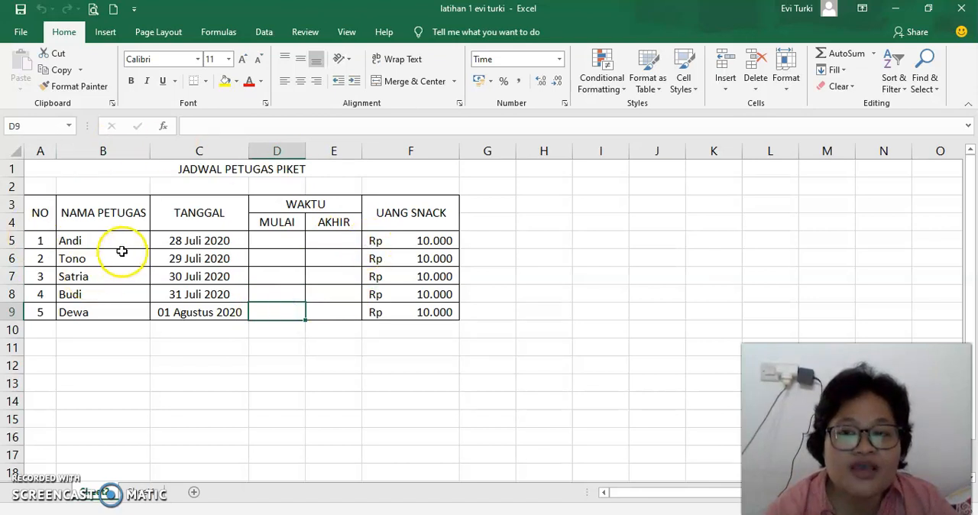
click(90, 243)
click(87, 258)
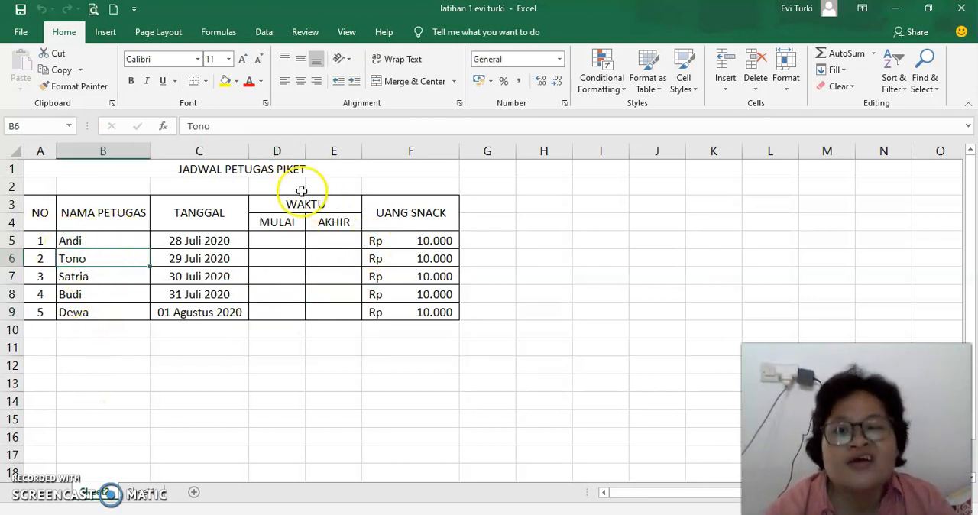
click(427, 243)
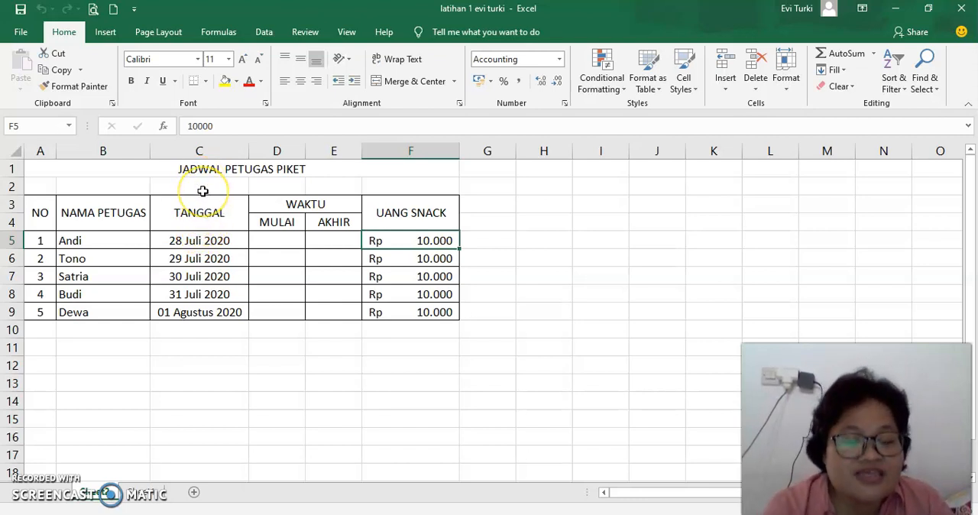
Step: Format the TANGGAL cells C5:C9 as Date with the 14 Maret 2012 type and Indonesian locale
click(196, 241)
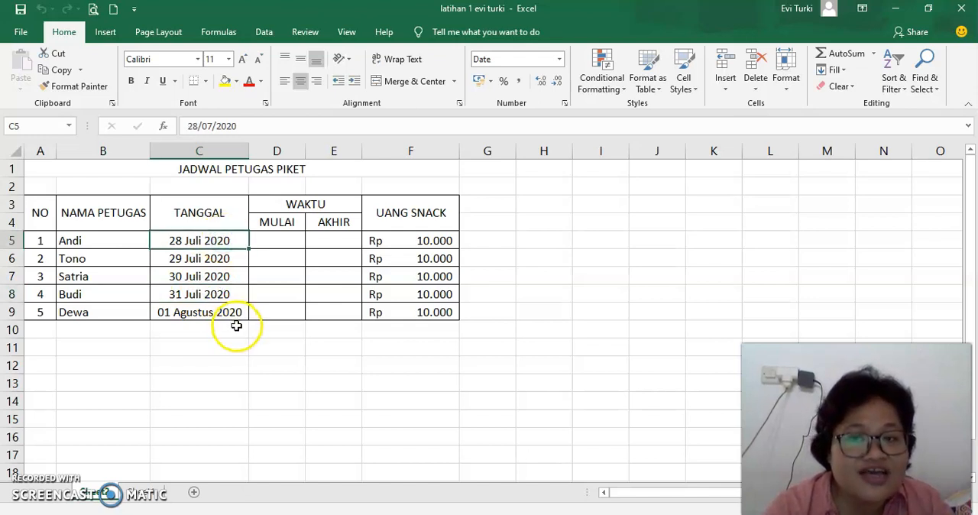
drag(216, 240, 226, 311)
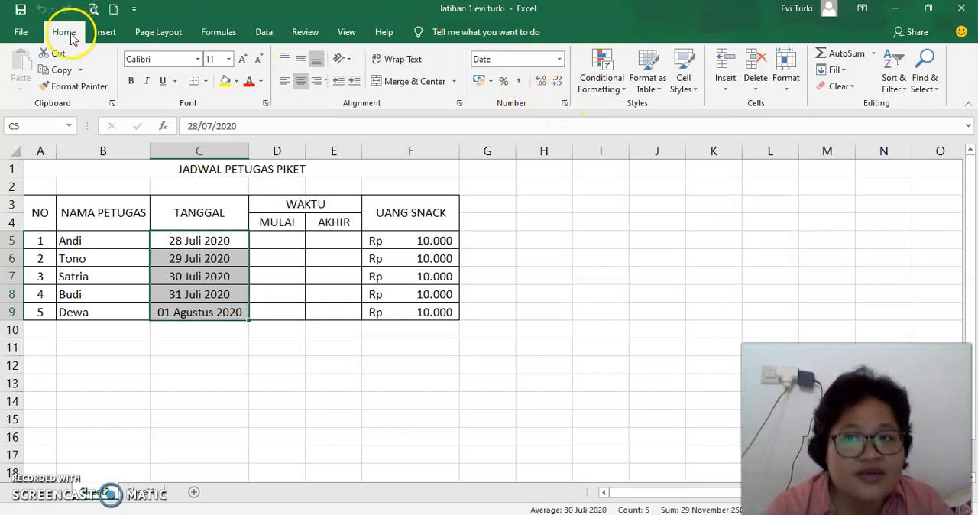
click(565, 102)
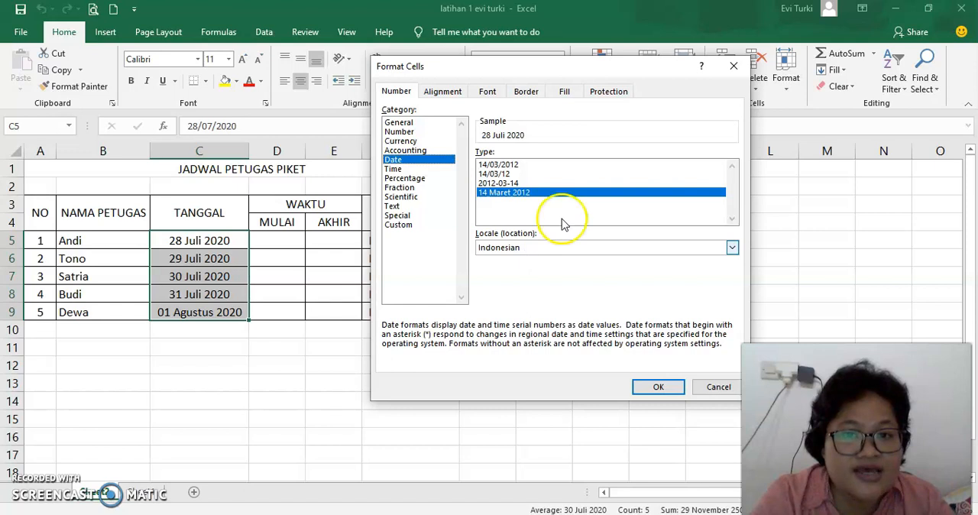
click(659, 387)
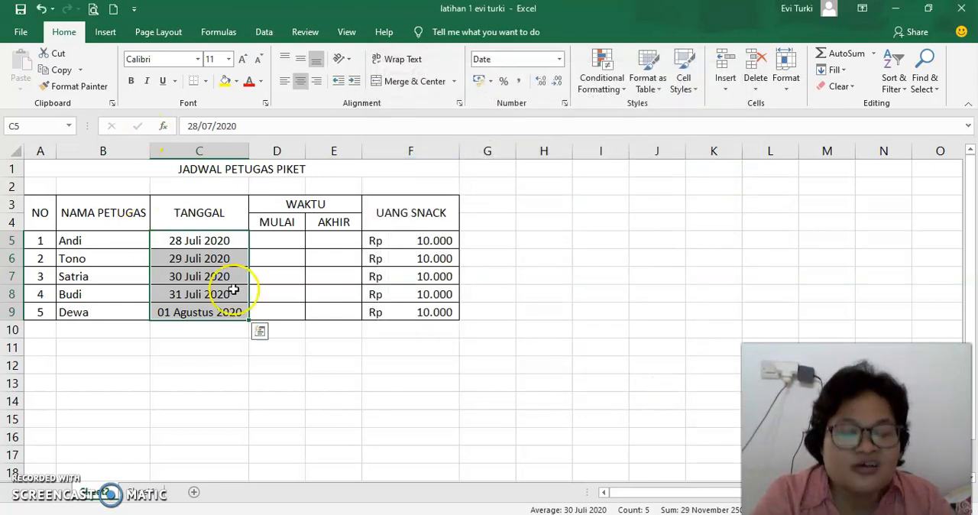
Step: Enter the date 12/8/20 in cell C5 of the TANGGAL column
click(239, 242)
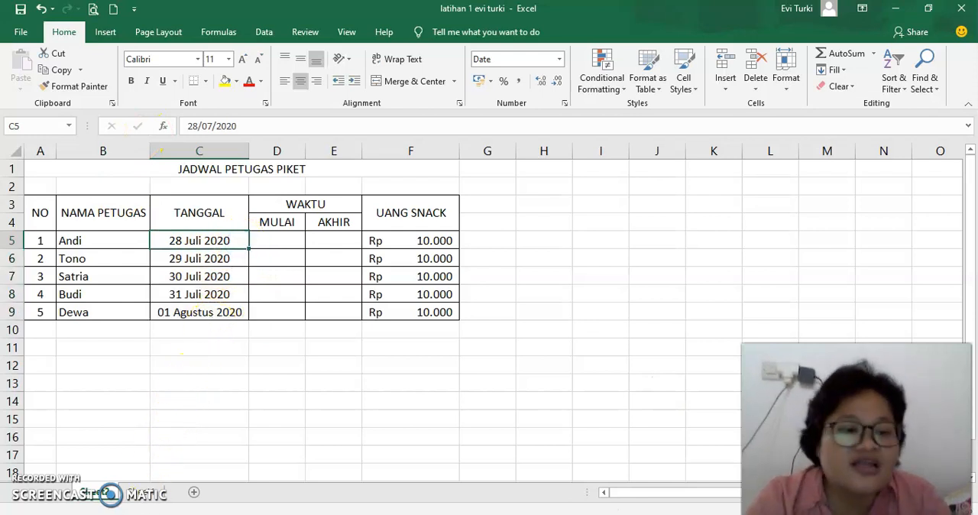
text(12/8/)
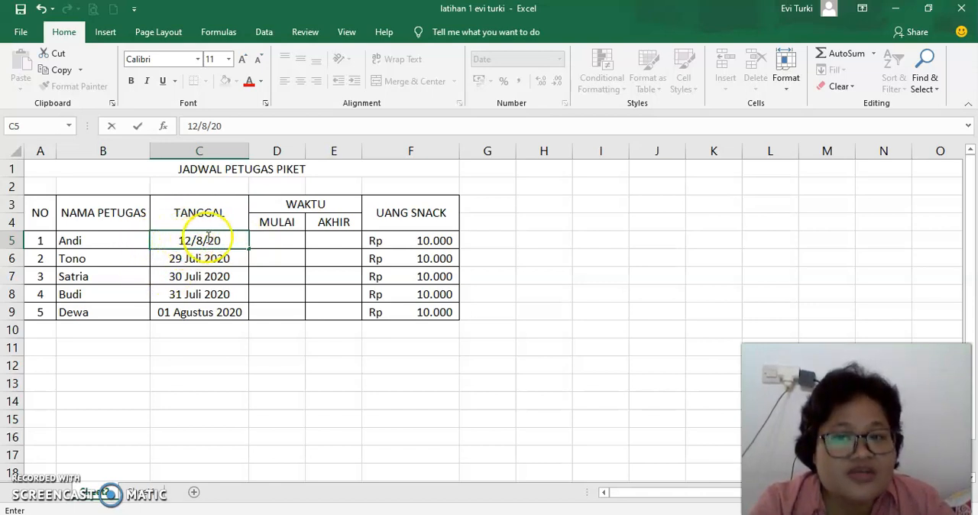
key(Return)
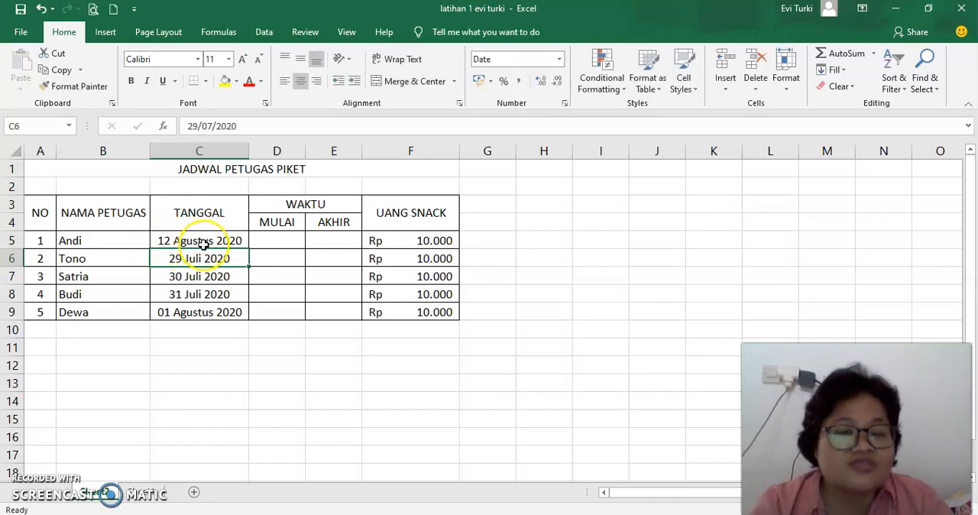
Step: Format the MULAI and AKHIR cells D5:E9 as Time with the second 13:30:55 type and Indonesian locale
drag(269, 240, 342, 313)
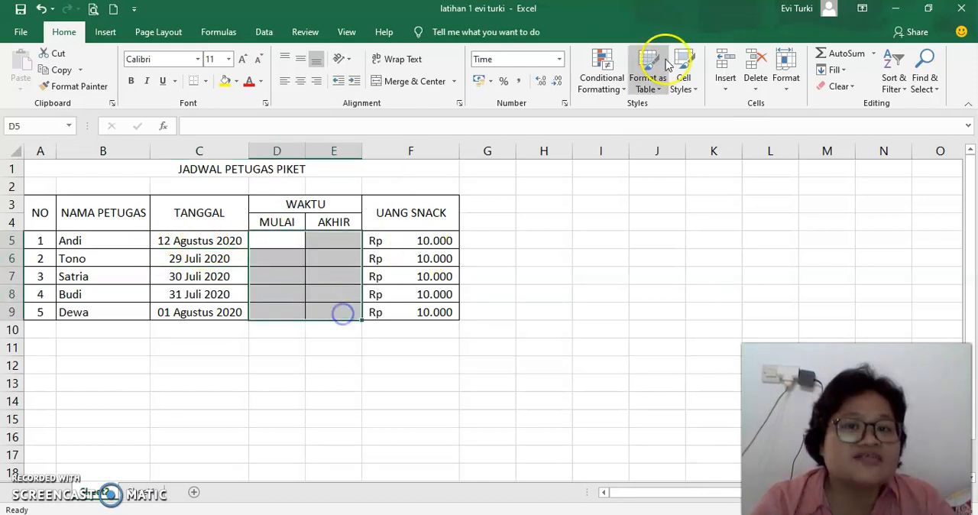
click(564, 103)
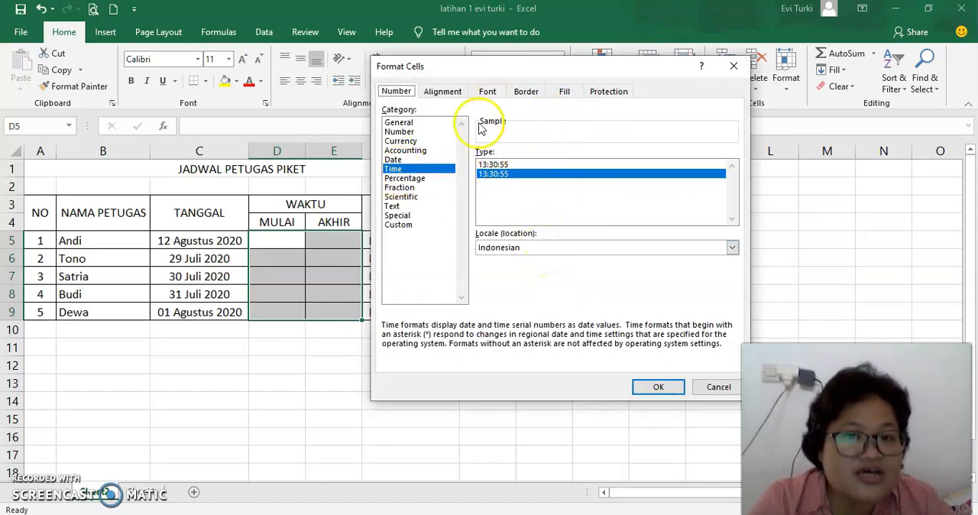
click(507, 165)
click(510, 173)
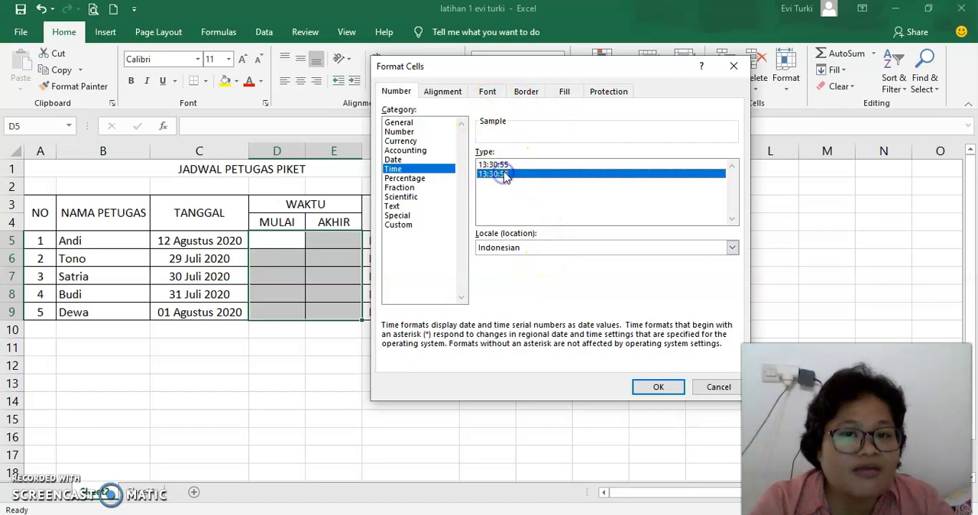
click(658, 388)
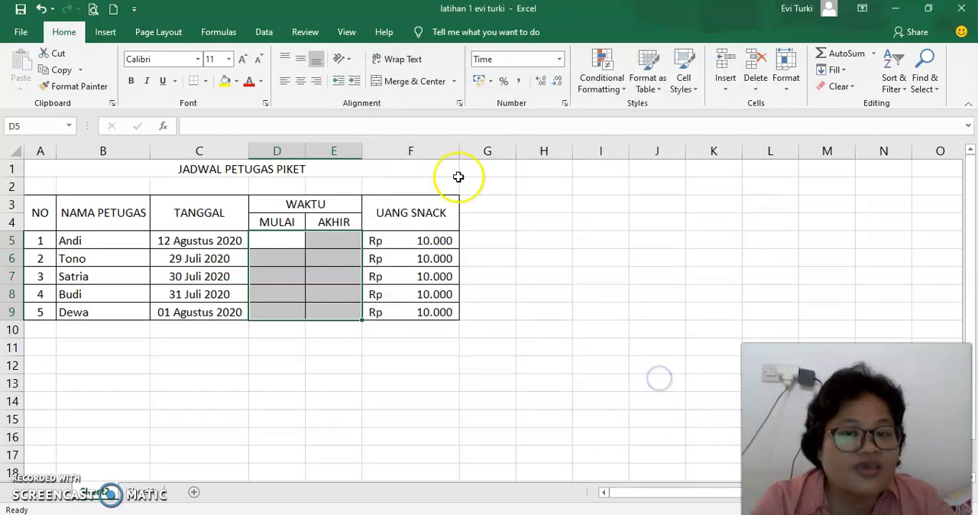
Step: Enter the start times 7:30 in D5 and 08:30 in D6 of the MULAI column
click(292, 242)
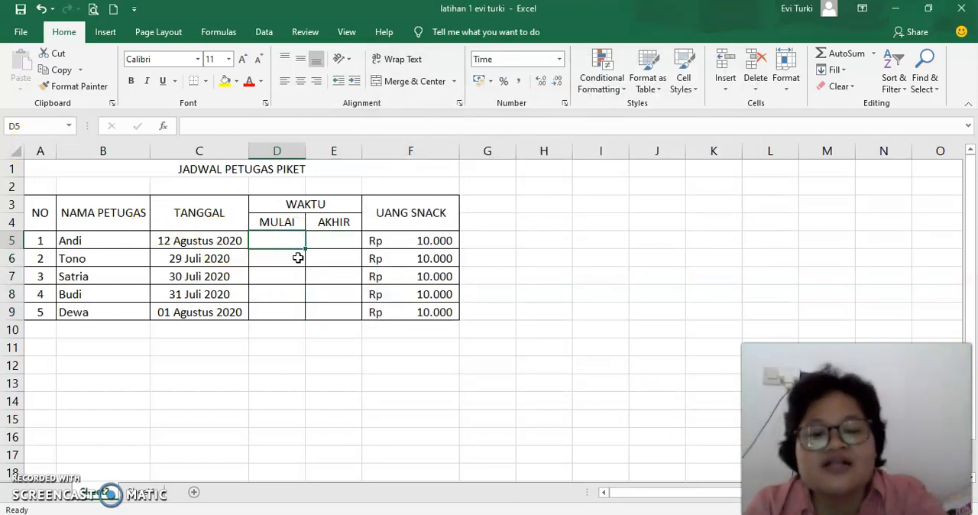
text(&)
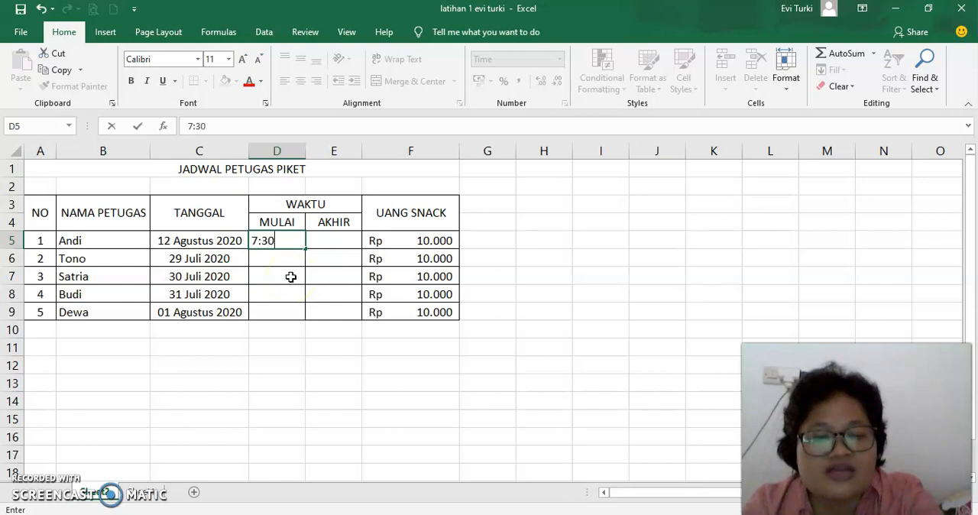
key(Return)
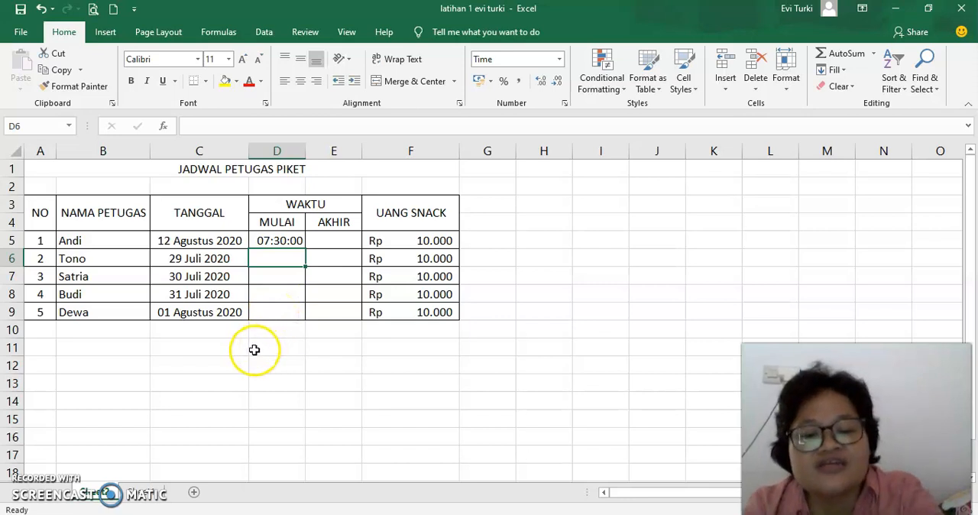
text(08:)
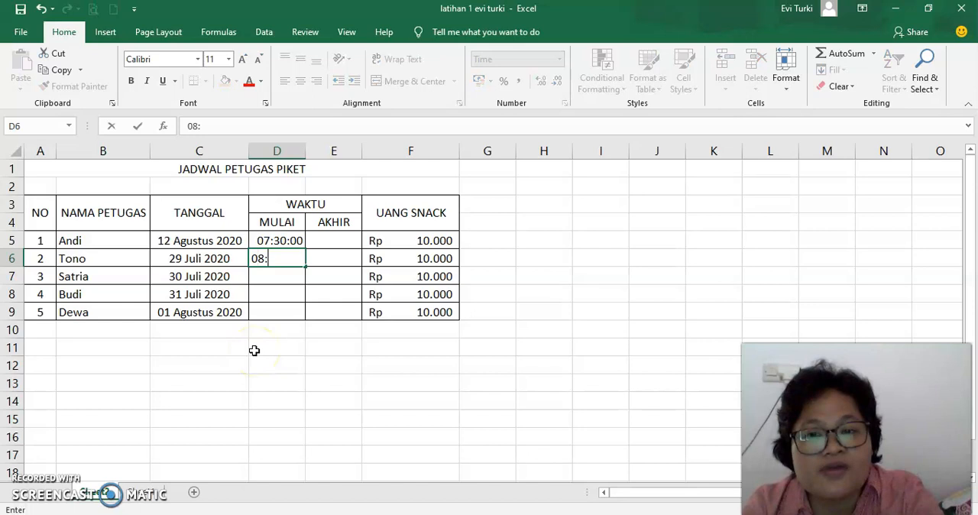
text(30)
key(Return)
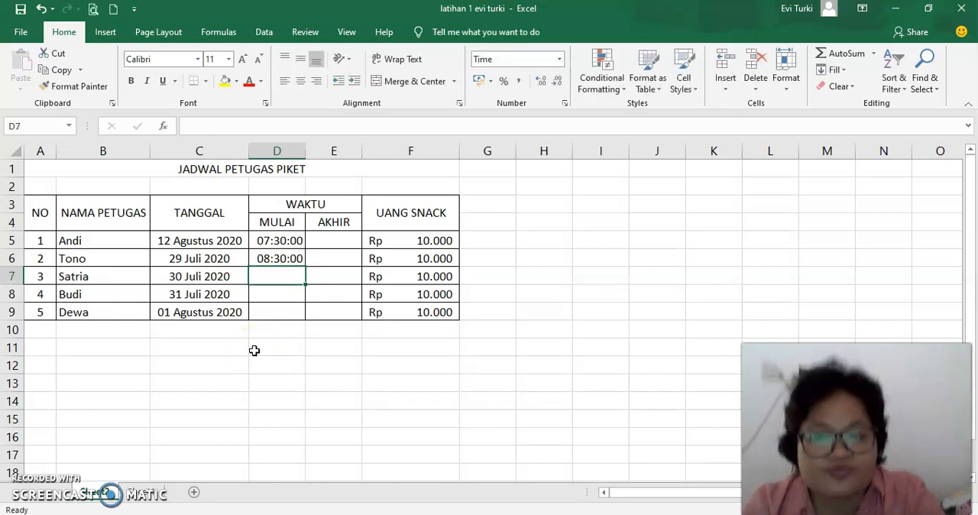
Step: Fill in the remaining MULAI start times: 09:30 in D7, 10:30 in D8 and 11:30 in D9
text(09)
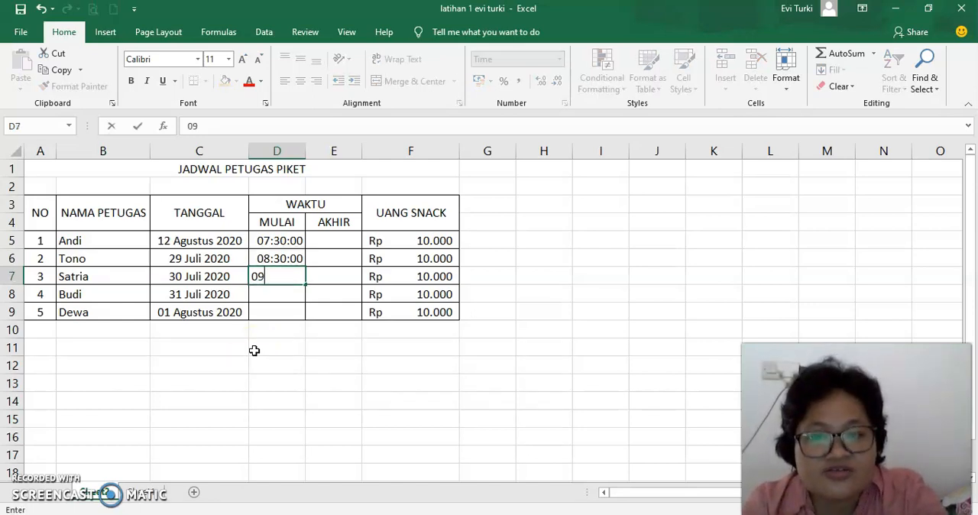
text(:30)
key(Return)
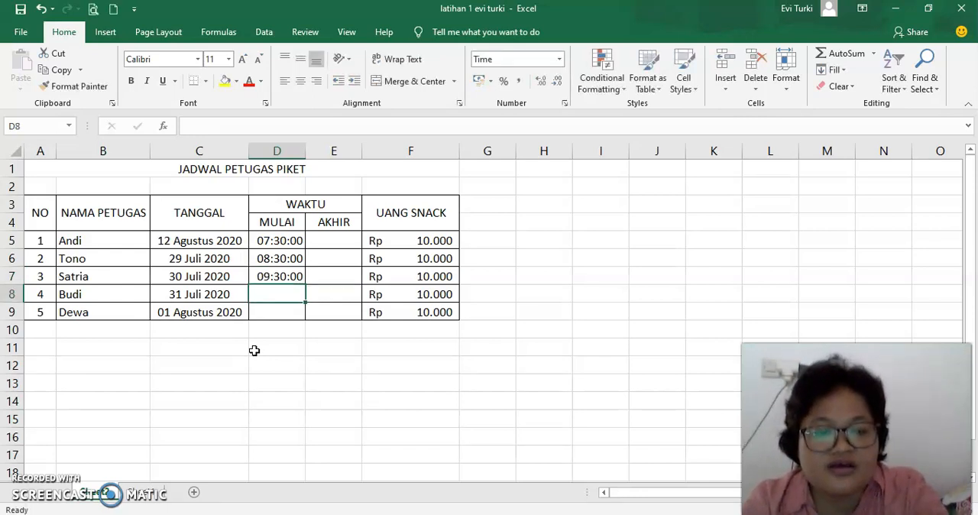
text(10:30)
key(Return)
text(11:30)
click(332, 239)
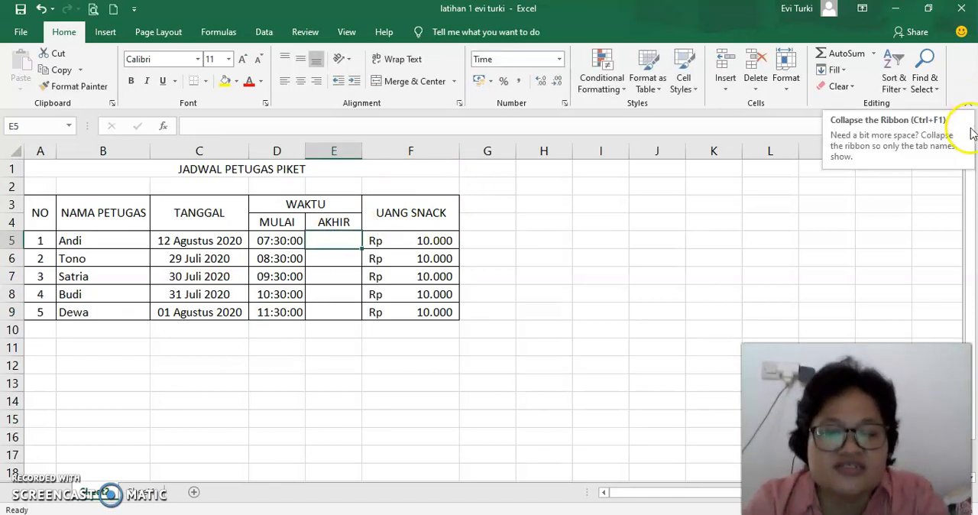
Step: Enter the end times 15:30 in E5 and 16:30 in E6 of the AKHIR column
text(15:30)
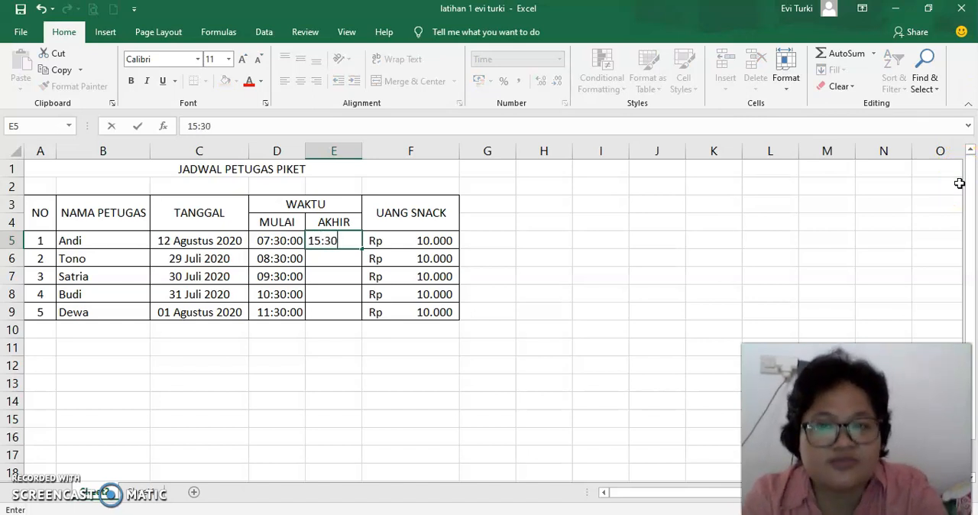
key(Return)
text(1)
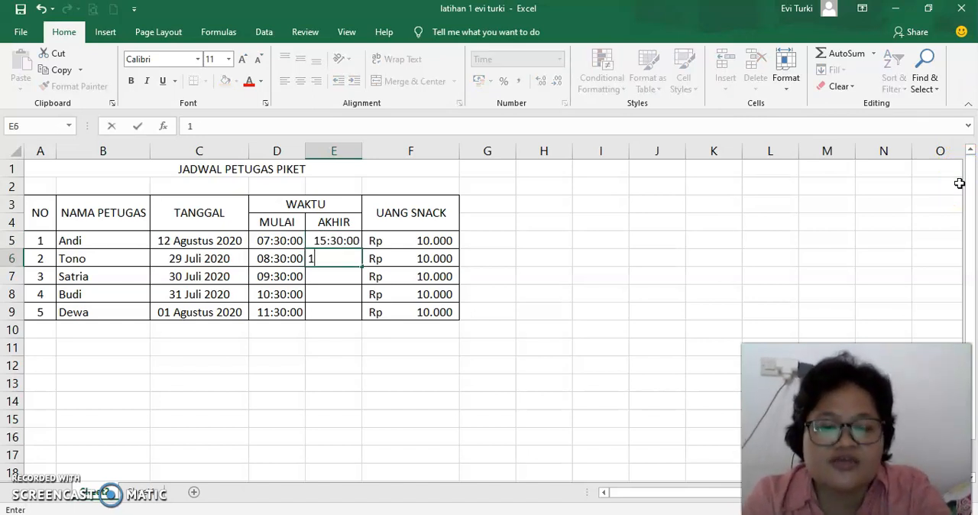
text(6:30)
key(Return)
Step: Enter 17;#0 in cell E7 of the AKHIR column
text(17;)
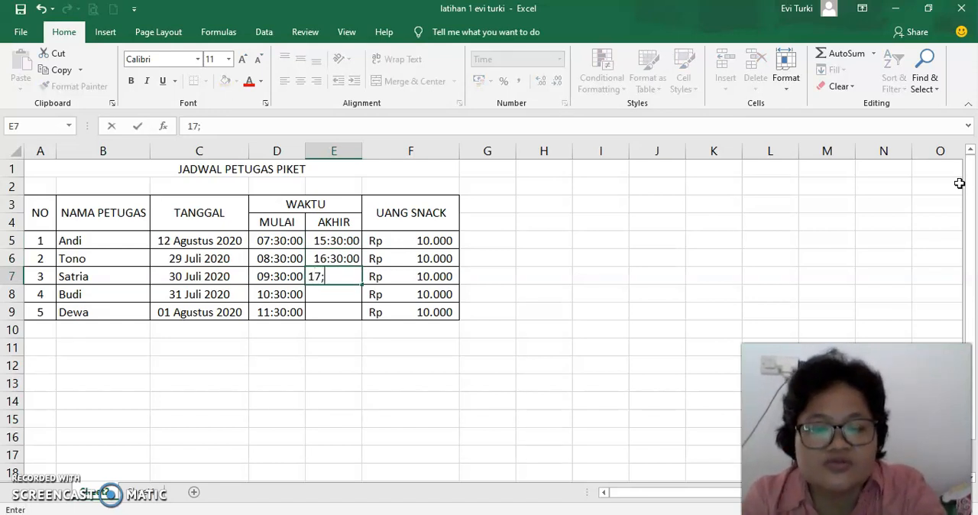
text(#0)
key(Return)
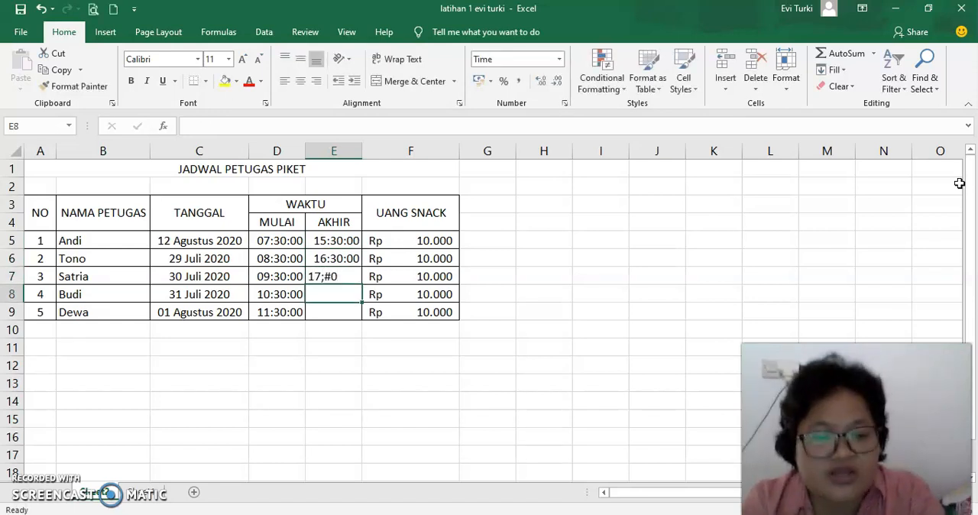
Step: Enter the end times 18:30 in E8 and 19:30 in E9 of the AKHIR column
key(Up)
click(337, 294)
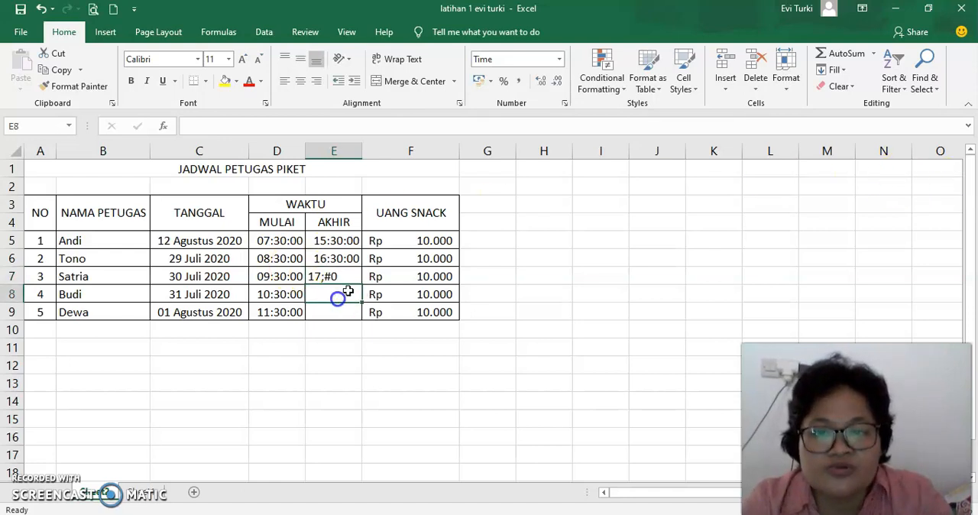
text(18:30)
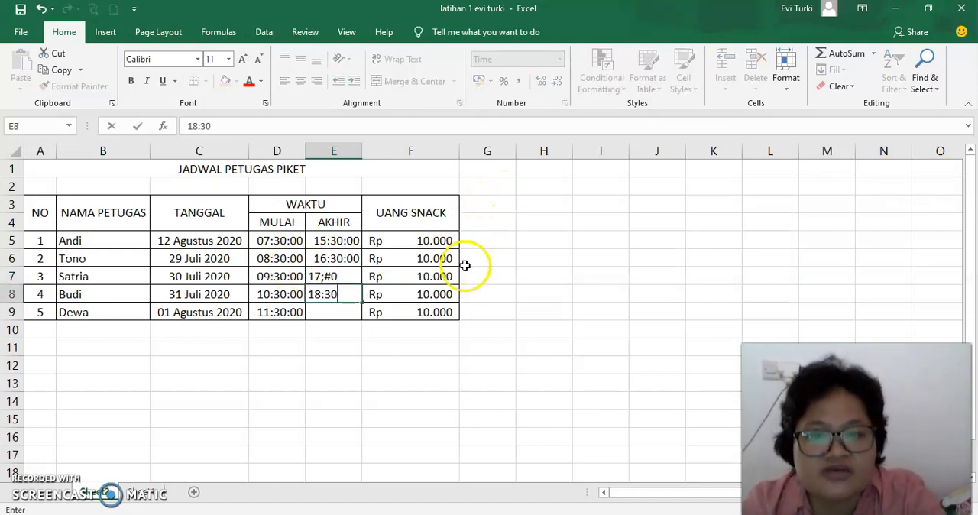
key(Return)
text(19:30)
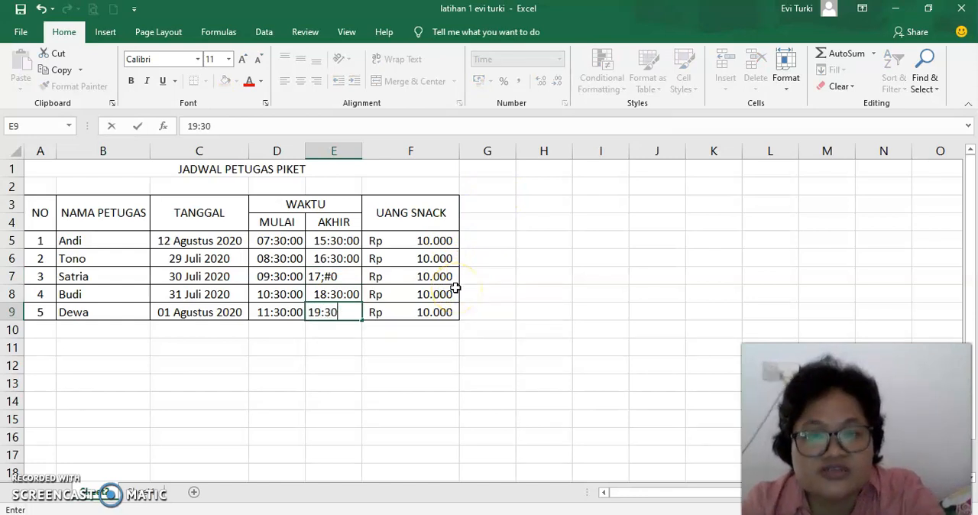
key(Return)
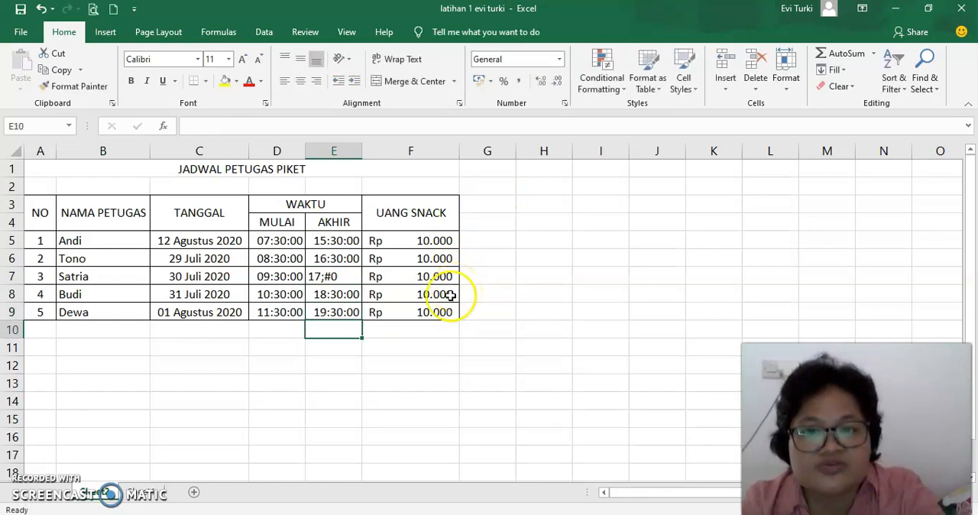
Step: Correct the mistyped end time in cell E7 to 17:30
click(346, 277)
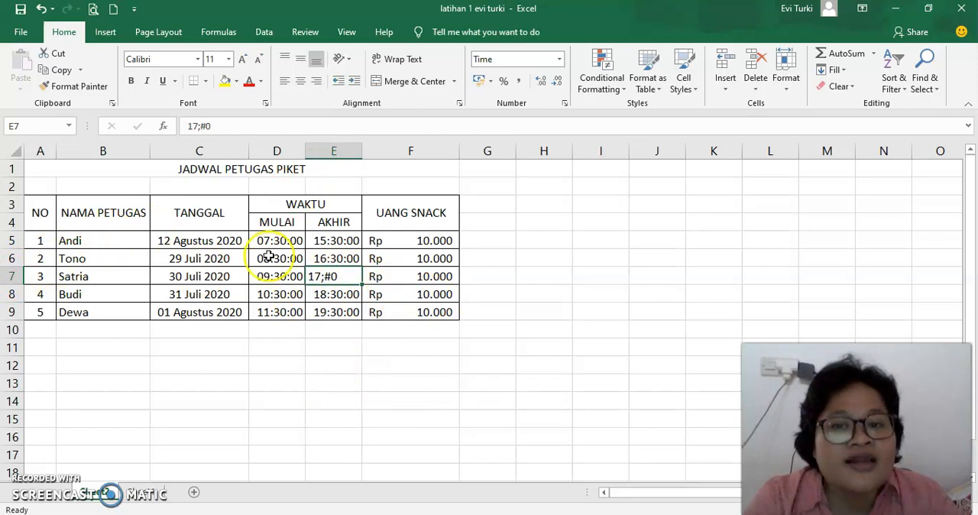
double_click(337, 276)
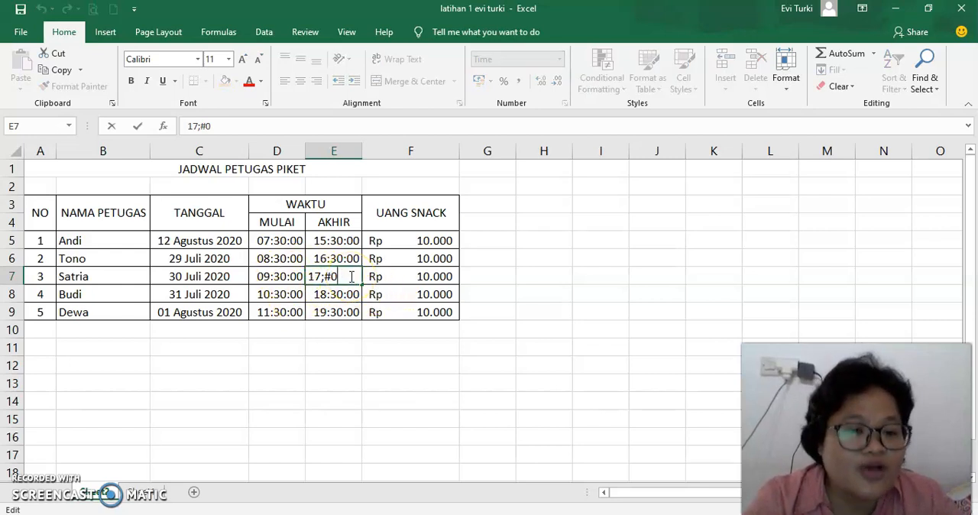
click(341, 330)
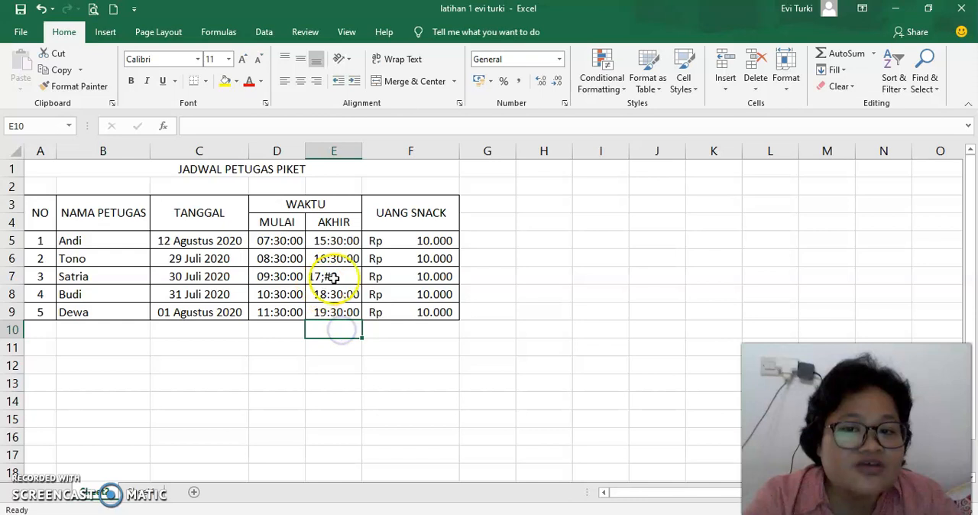
click(337, 278)
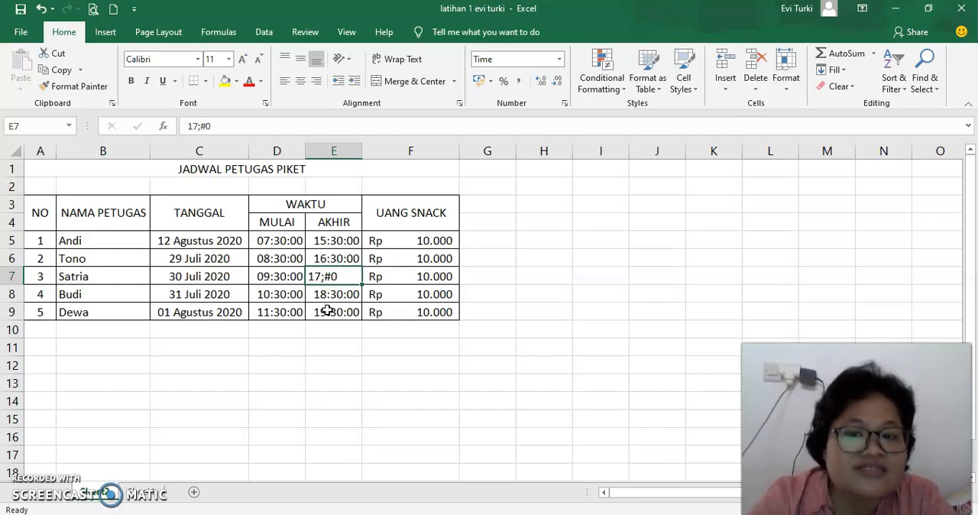
key(F2)
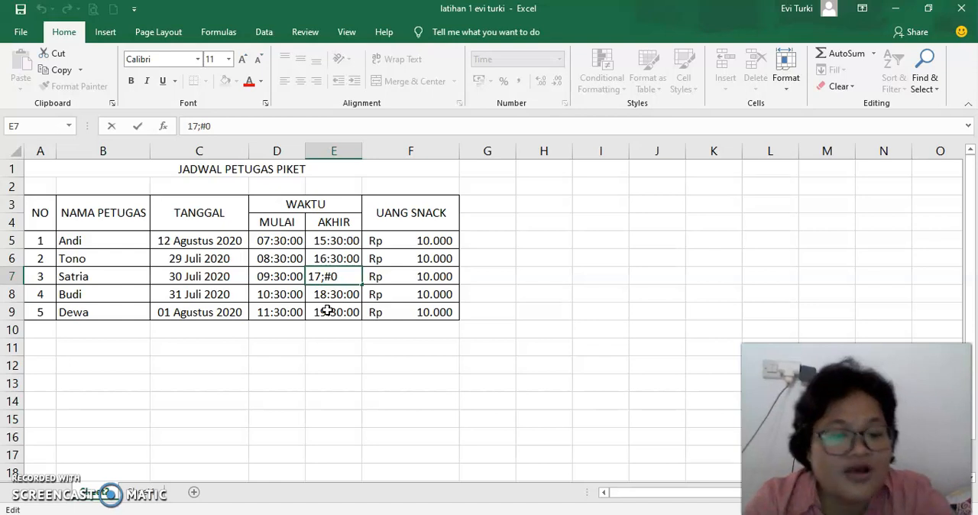
key(BackSpace)
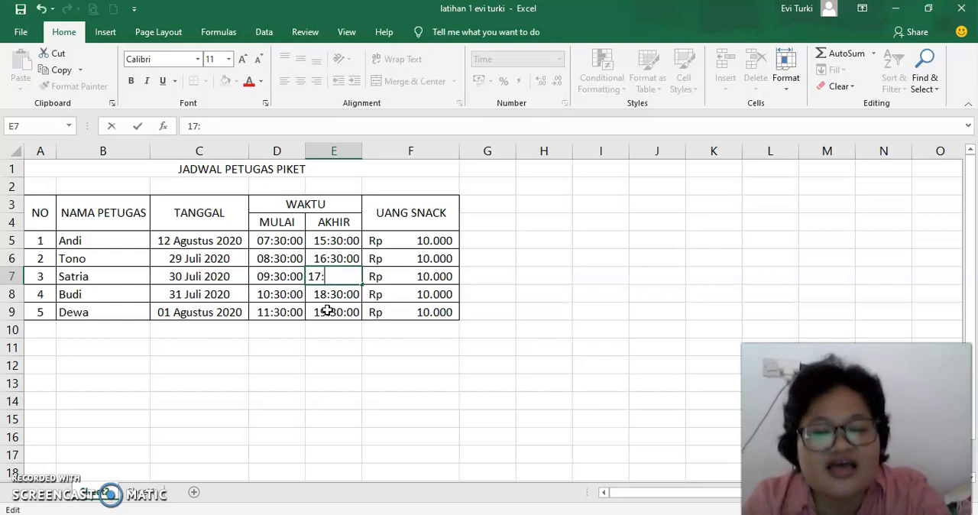
key(Return)
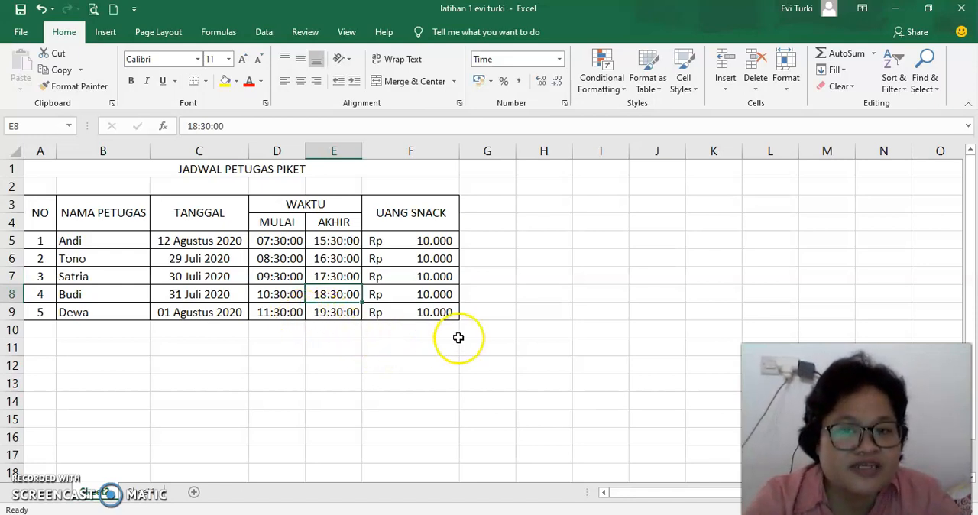
Step: Check the roster's date and UANG SNACK cells, view the TOTAL HARGA formula on the LAPORAN KEUANGAN TOKO MAJU JAYA sheet, and return to the roster
click(84, 246)
click(223, 247)
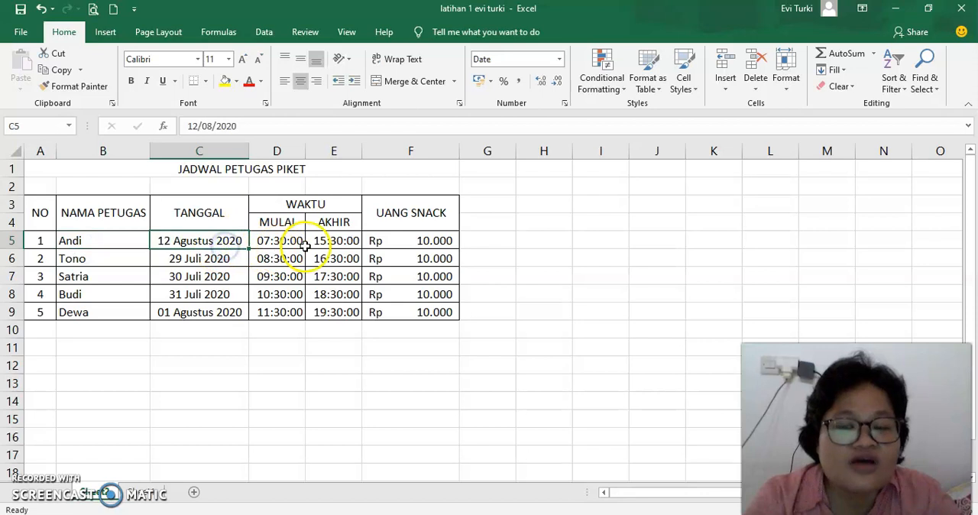
click(422, 235)
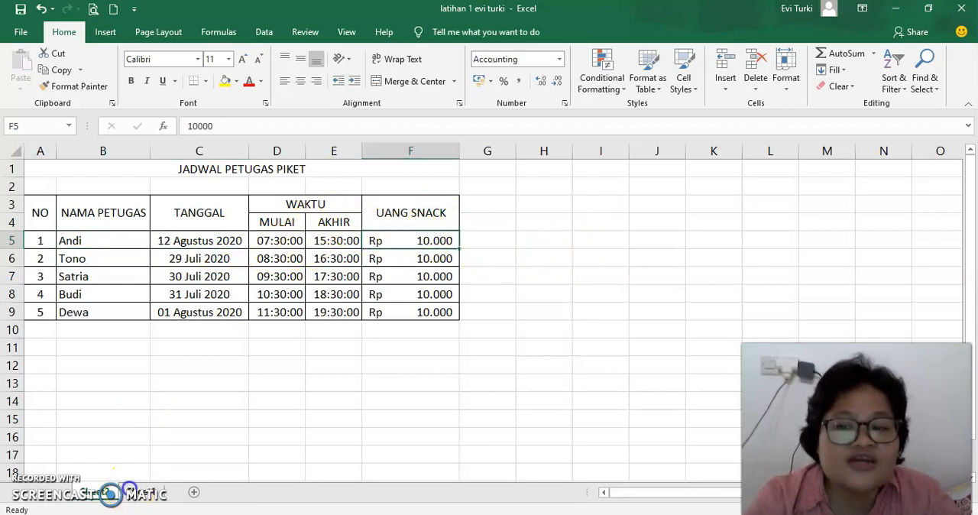
click(130, 490)
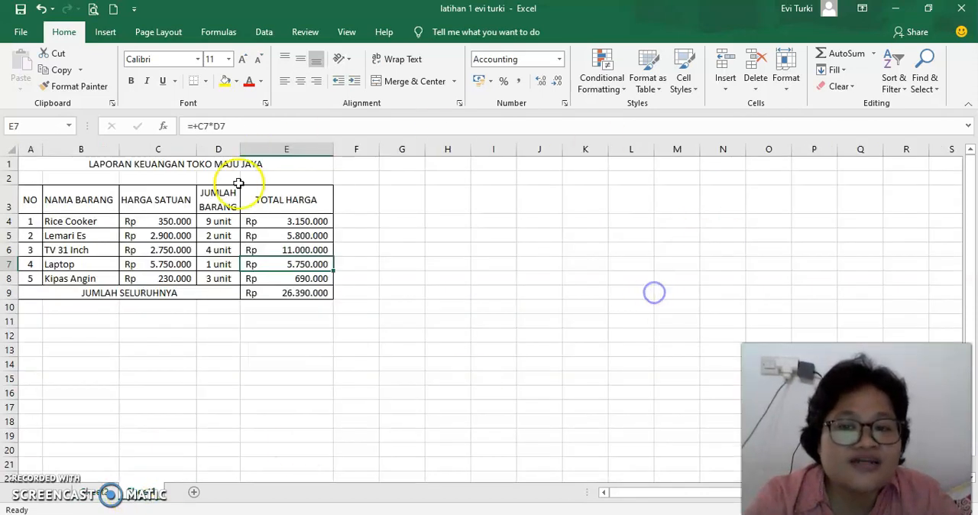
click(309, 235)
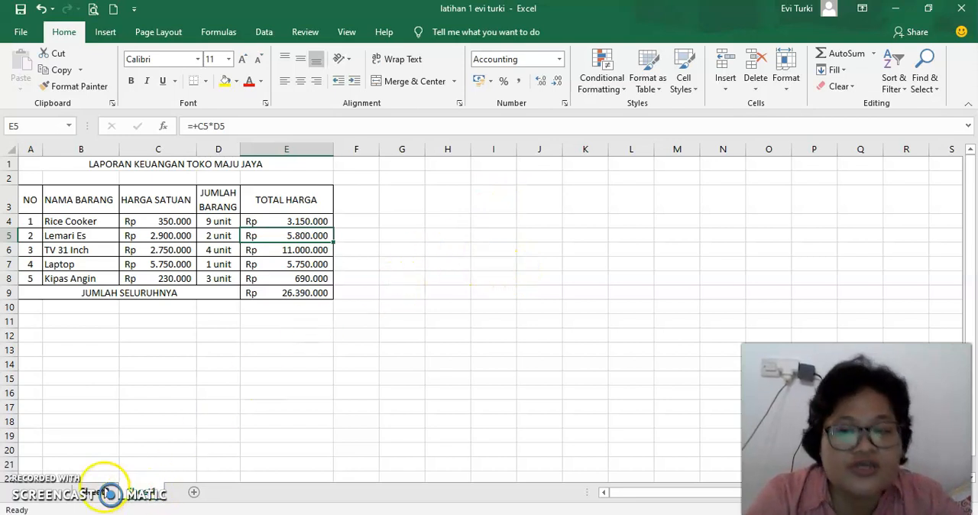
click(106, 493)
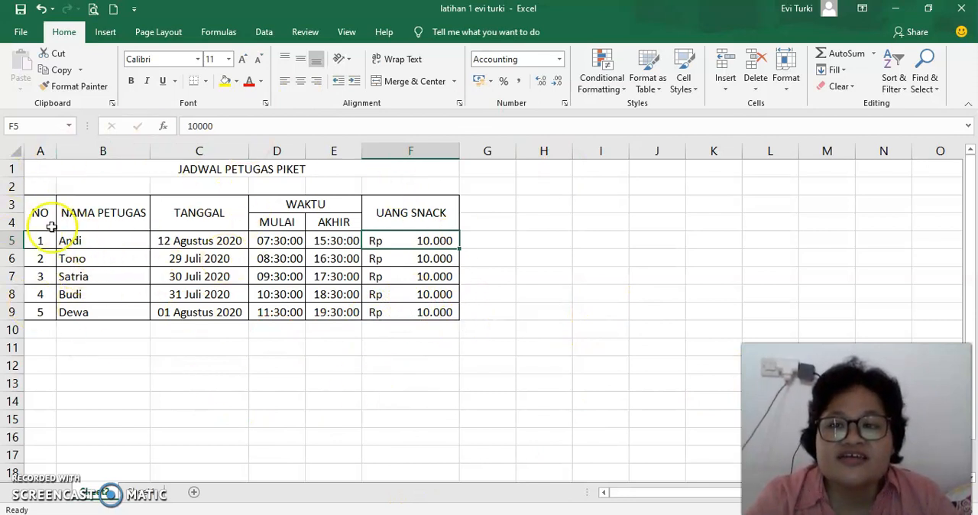
click(94, 242)
click(86, 272)
click(76, 299)
click(218, 293)
click(256, 258)
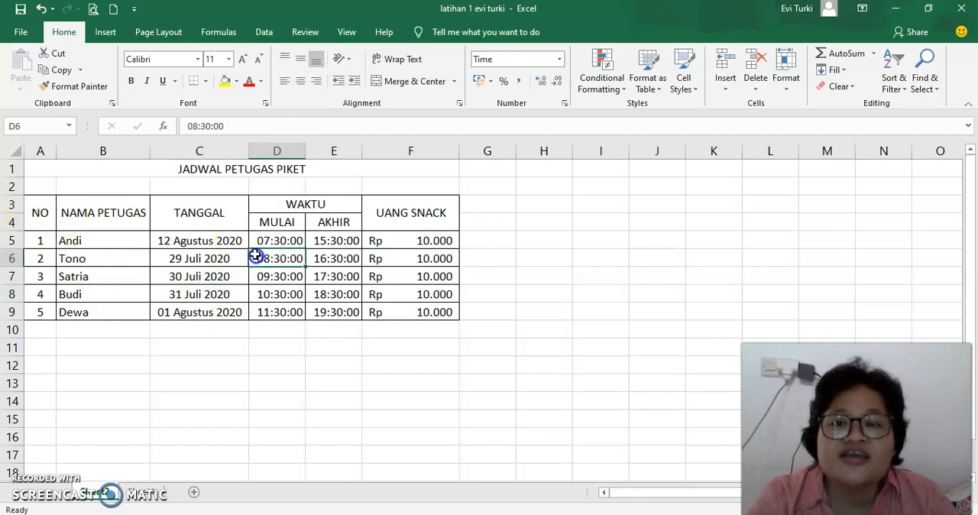
click(385, 261)
drag(386, 261, 430, 305)
click(175, 319)
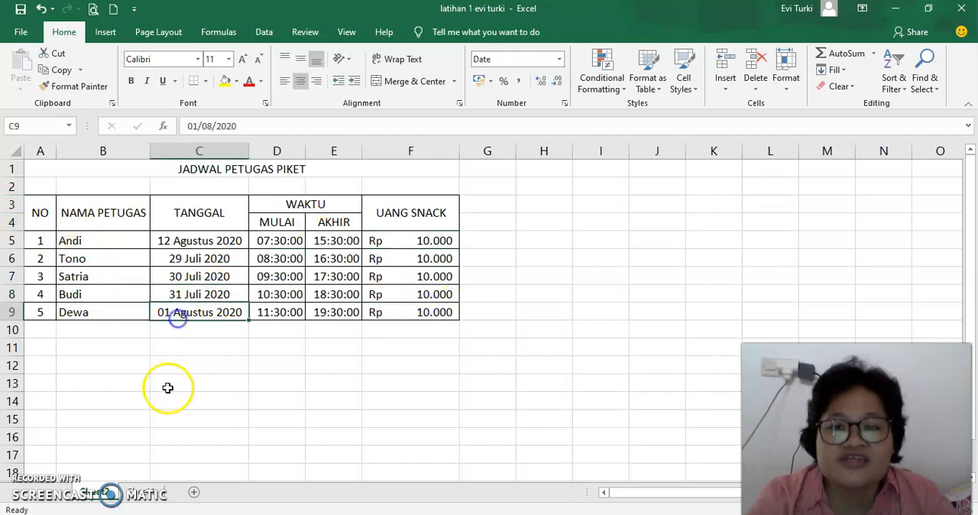
click(168, 387)
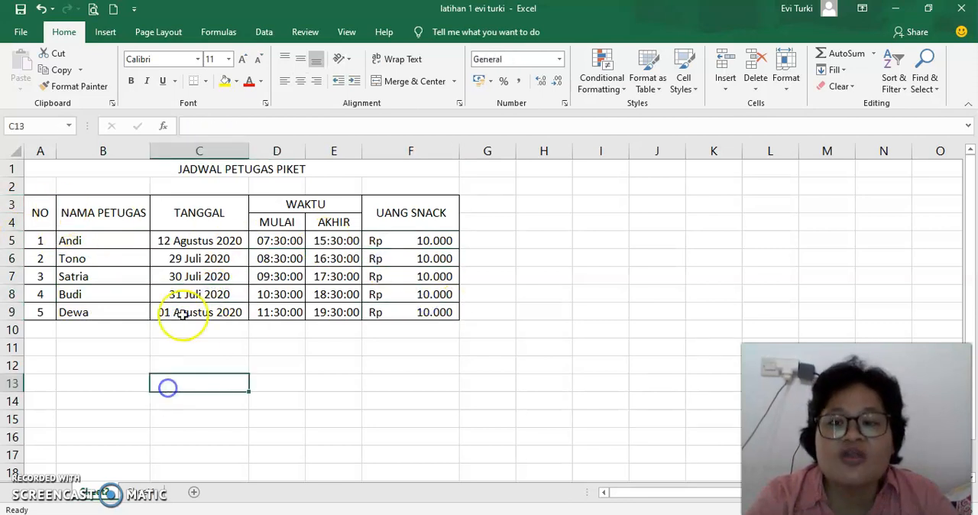
Step: Select the whole roster table A3:F9 and clear the selection again
click(38, 204)
drag(38, 204, 435, 304)
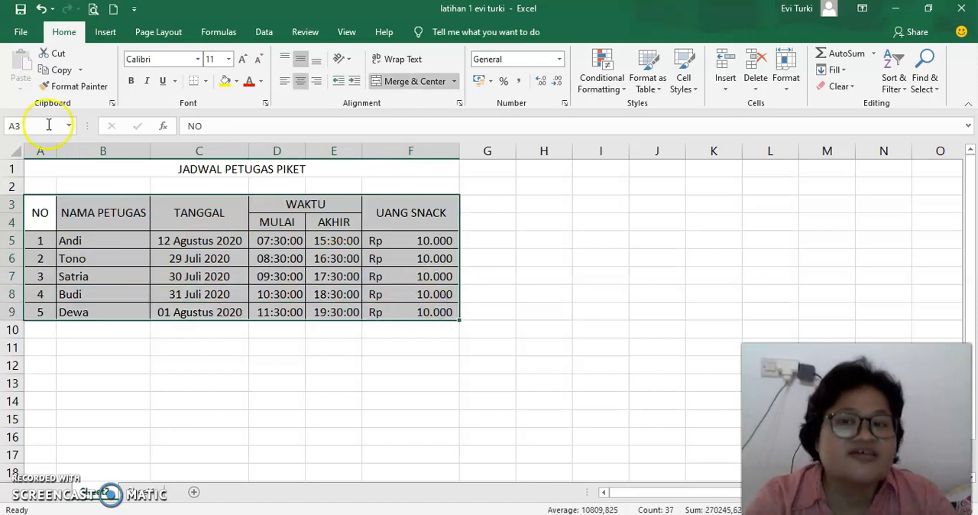
click(35, 213)
drag(51, 213, 433, 312)
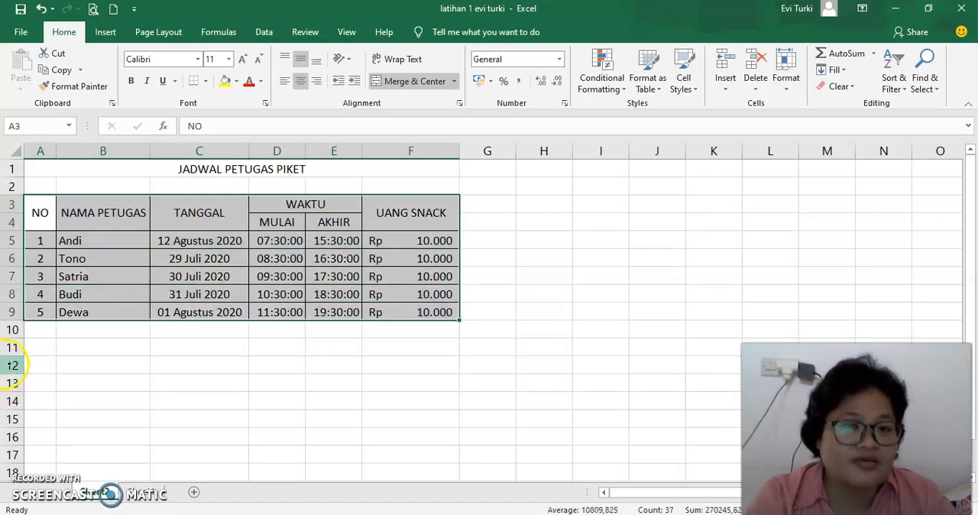
click(99, 379)
click(42, 216)
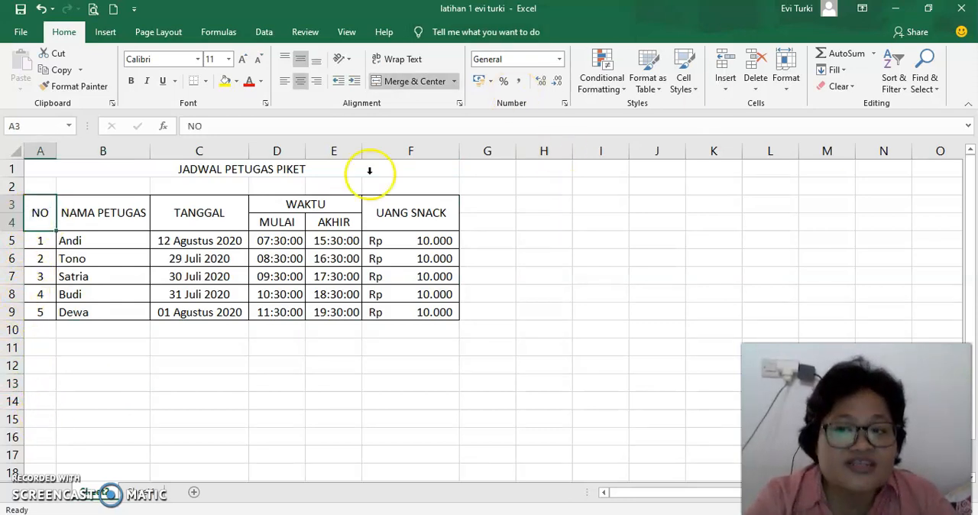
shift+click(433, 311)
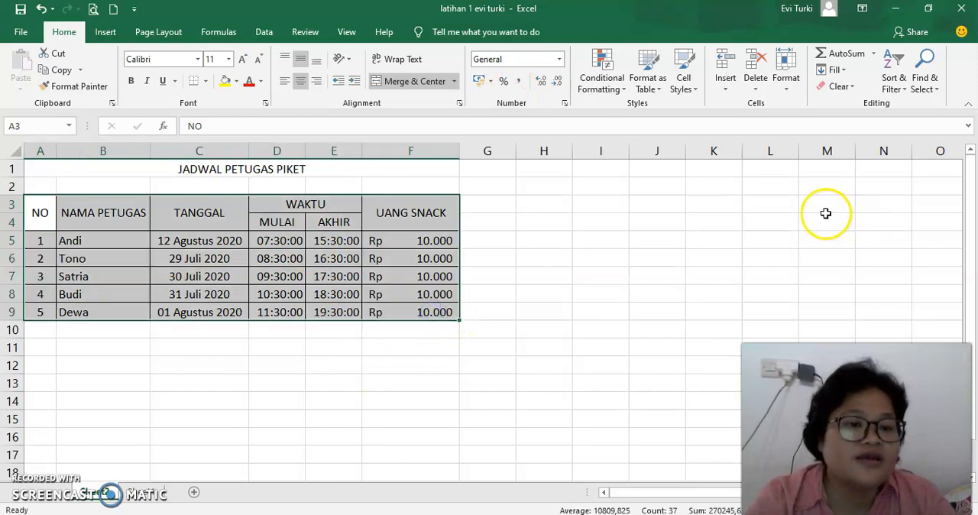
click(773, 235)
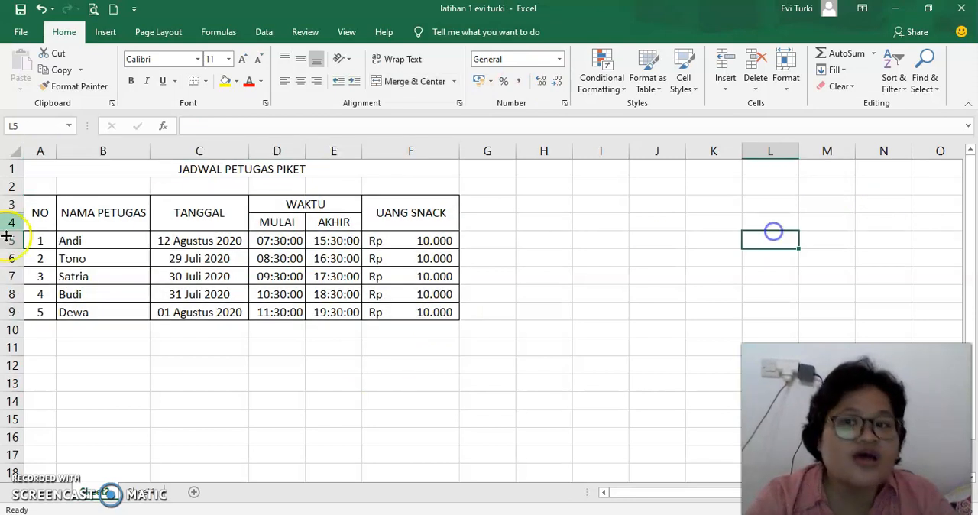
Step: Extend the selection from the NO header across to the UANG SNACK column and down to row 9
click(40, 212)
key(shift+Right)
key(shift+Right)
key(shift+Right)
key(shift+Right)
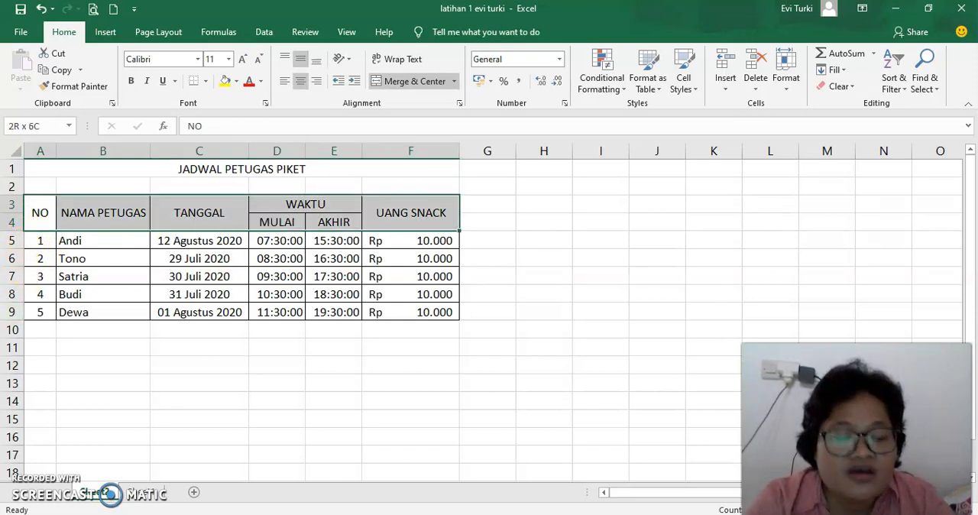
key(shift+Down)
key(shift+Down)
key(shift+Down)
key(shift+Down)
key(shift+Down)
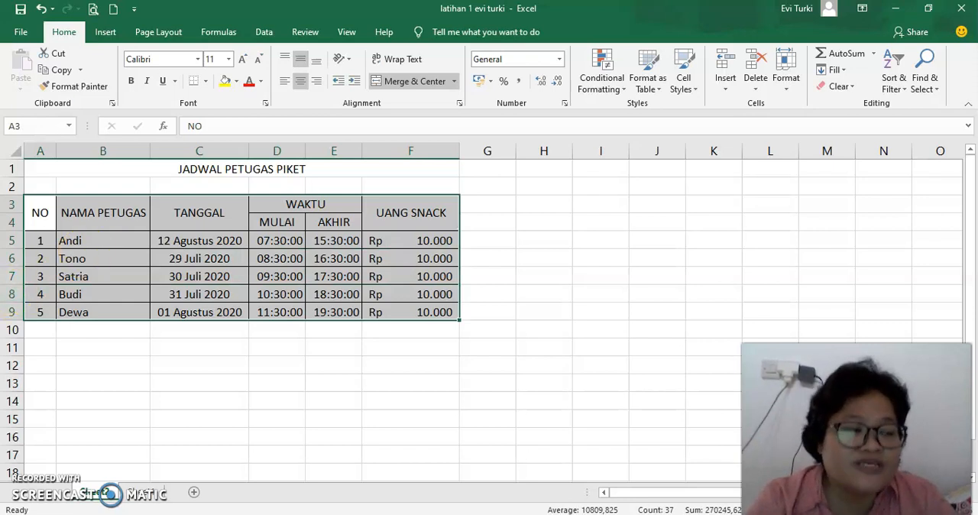
Step: Select the roster table A3:F9 and set a double-line outline border in its cell formatting
drag(38, 213, 417, 316)
drag(39, 214, 443, 310)
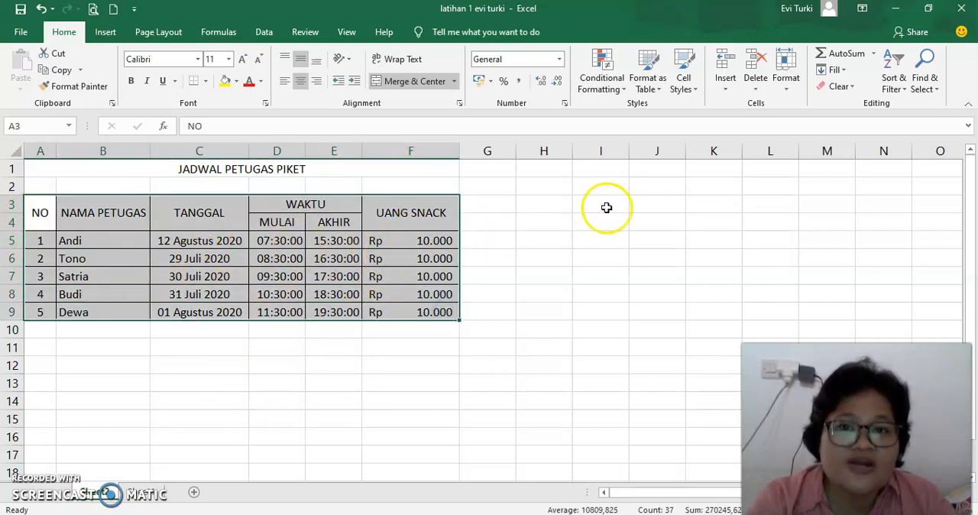
click(566, 105)
click(528, 92)
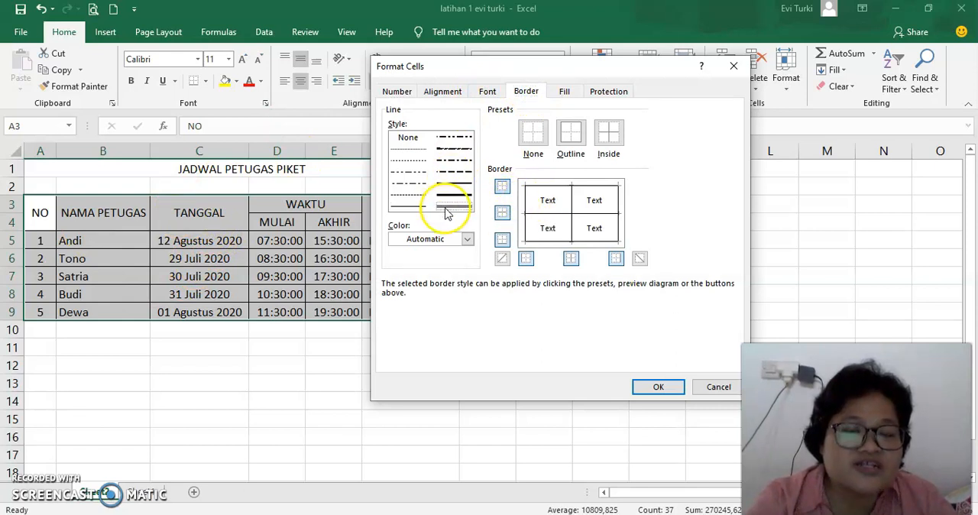
click(571, 138)
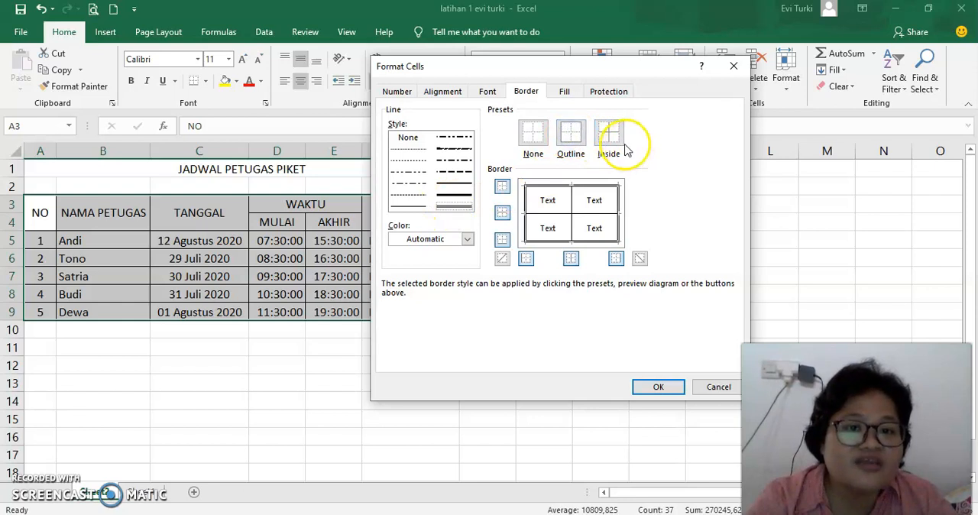
Step: Set the table's inner vertical borders to a dotted line and its inner horizontal borders to a thicker solid line
click(416, 160)
click(572, 205)
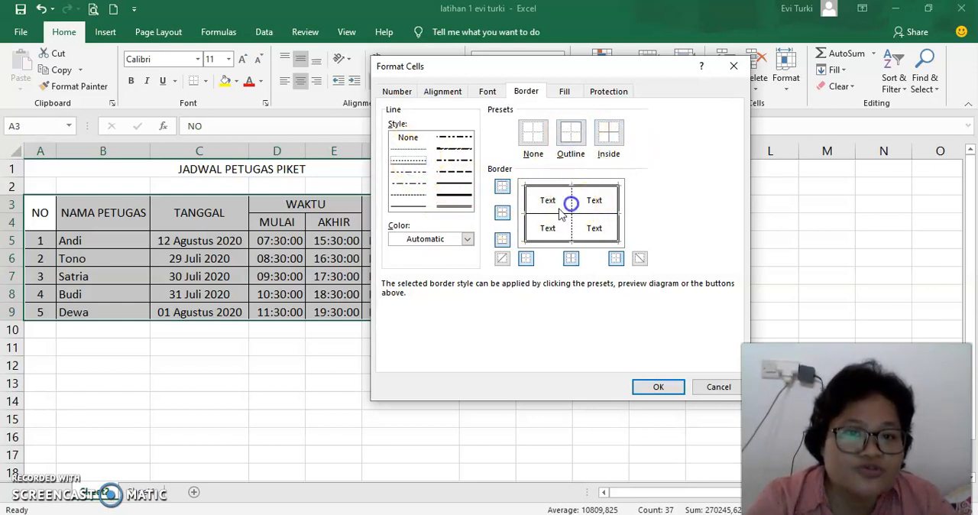
click(454, 184)
click(545, 213)
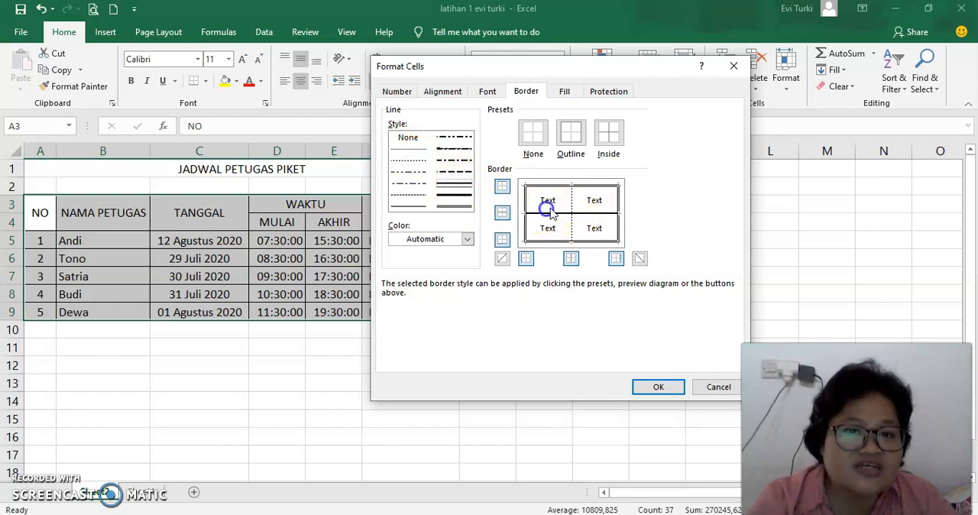
Step: Apply the chosen outline and inner border styles to the roster table and deselect it
click(652, 385)
click(447, 372)
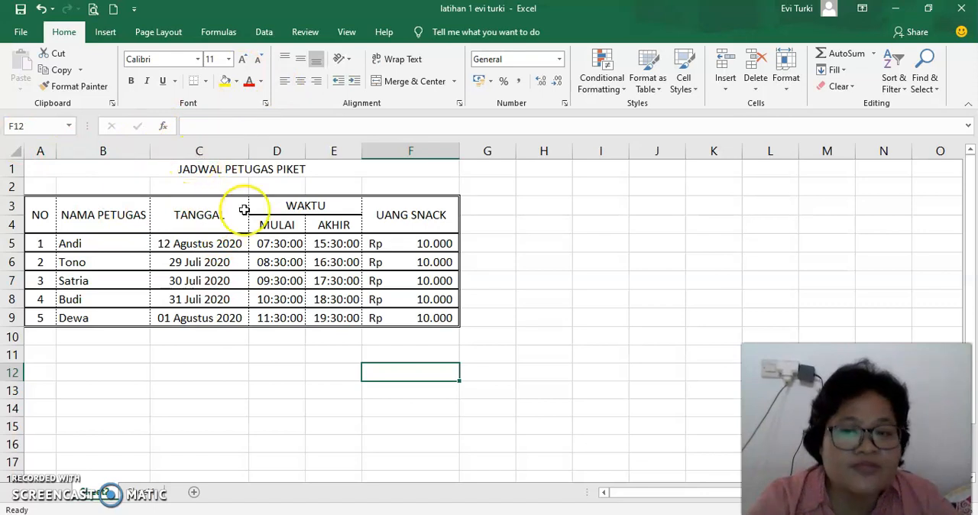
Step: Try inserting a blank column before the TANGGAL column, and undo the insertion
click(195, 148)
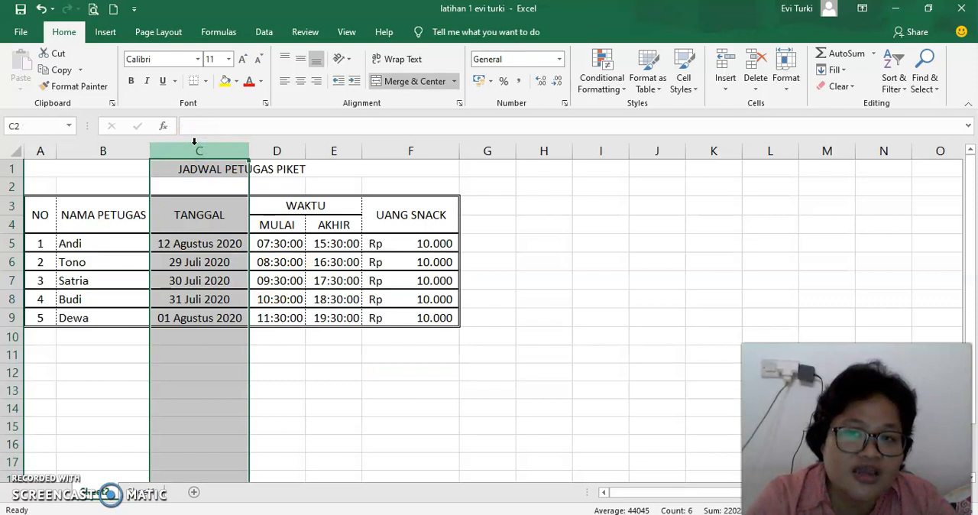
right_click(179, 147)
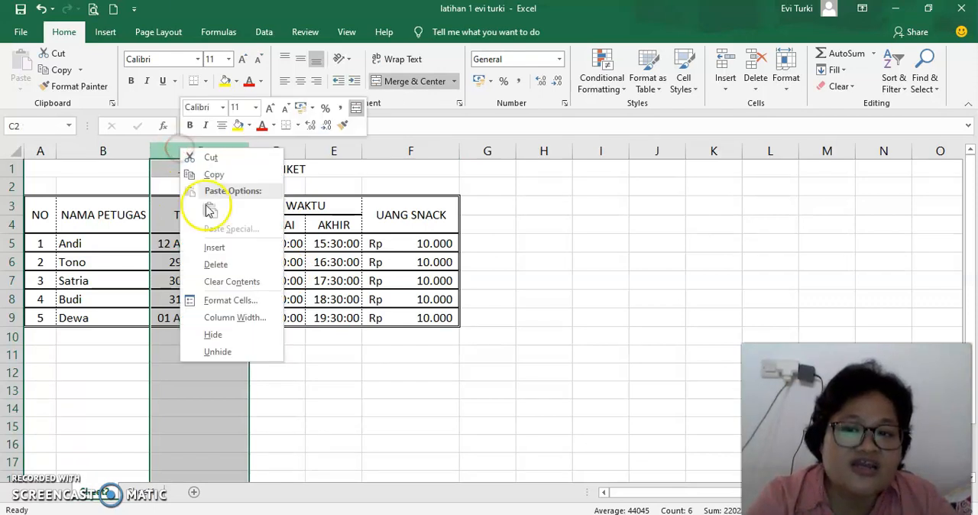
click(216, 248)
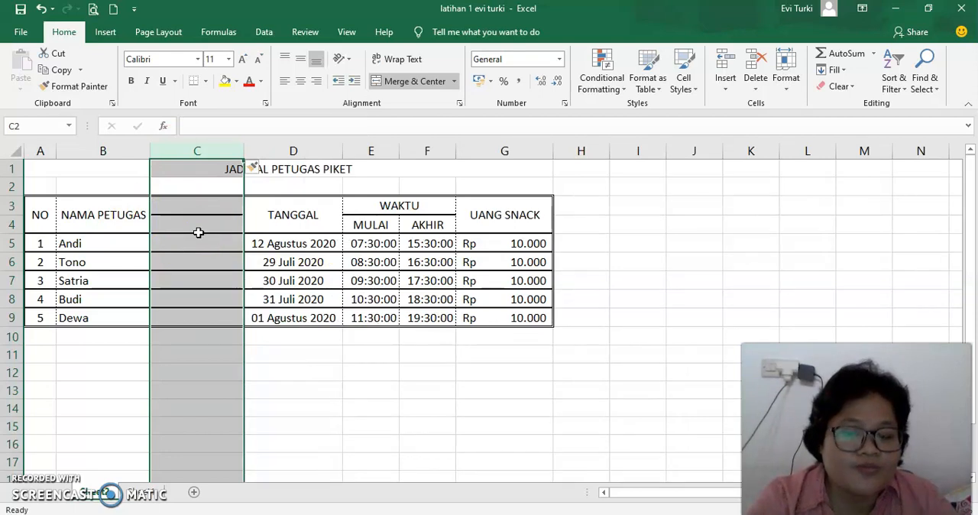
key(ctrl+z)
Step: Insert a blank column before the TANGGAL column and enter the header Alamat in C3
click(200, 151)
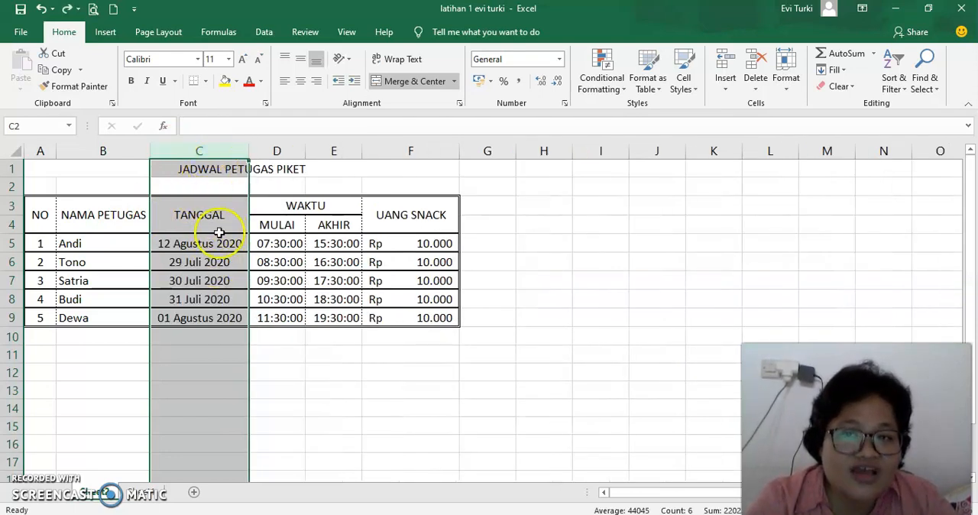
right_click(197, 149)
click(245, 249)
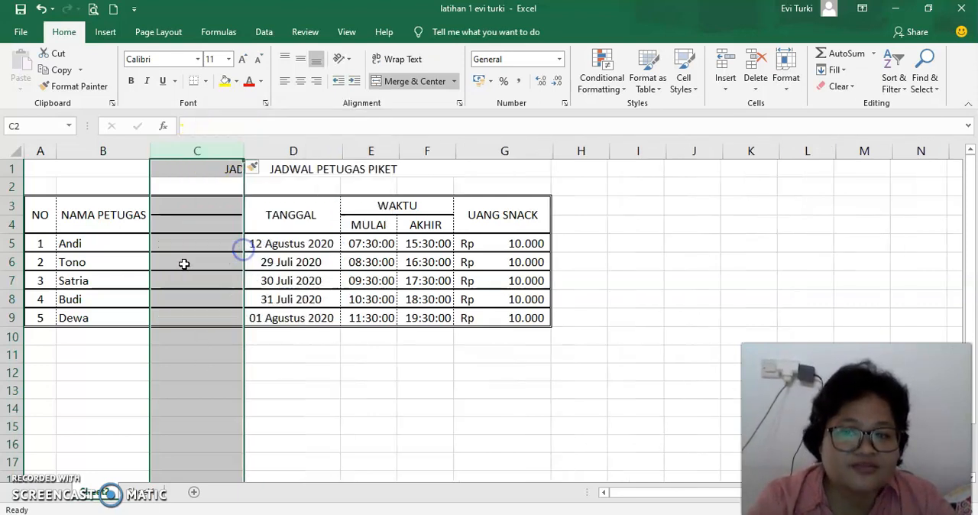
click(185, 206)
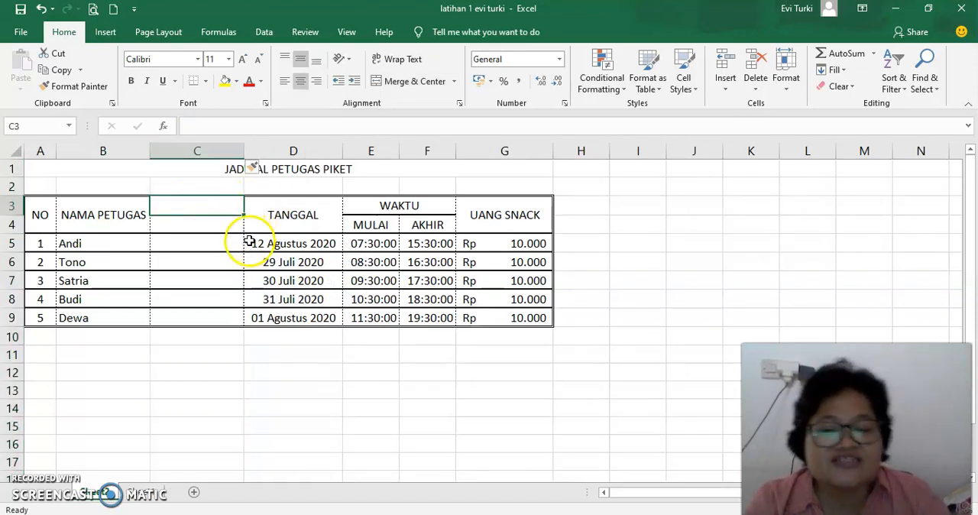
text(Alamat)
key(Return)
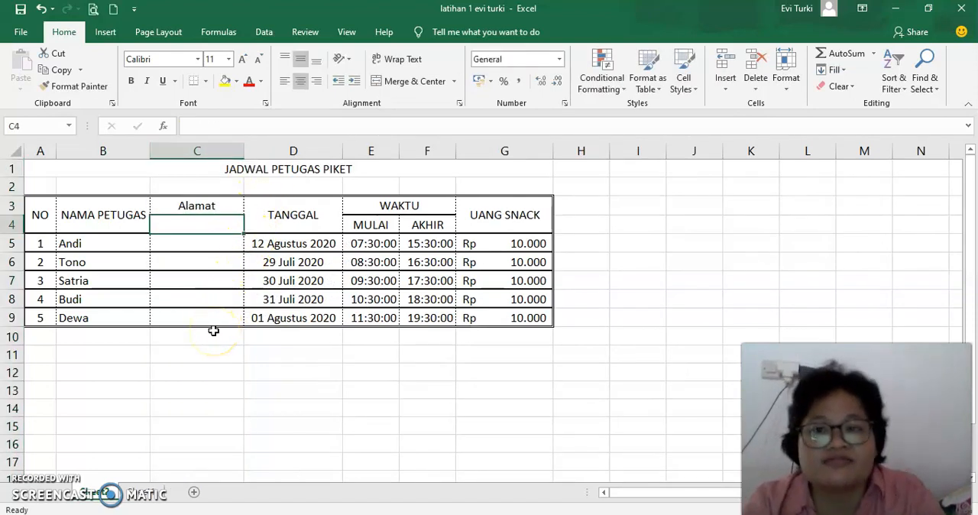
Step: Merge and center the Alamat header across C3:C4
drag(191, 209, 204, 222)
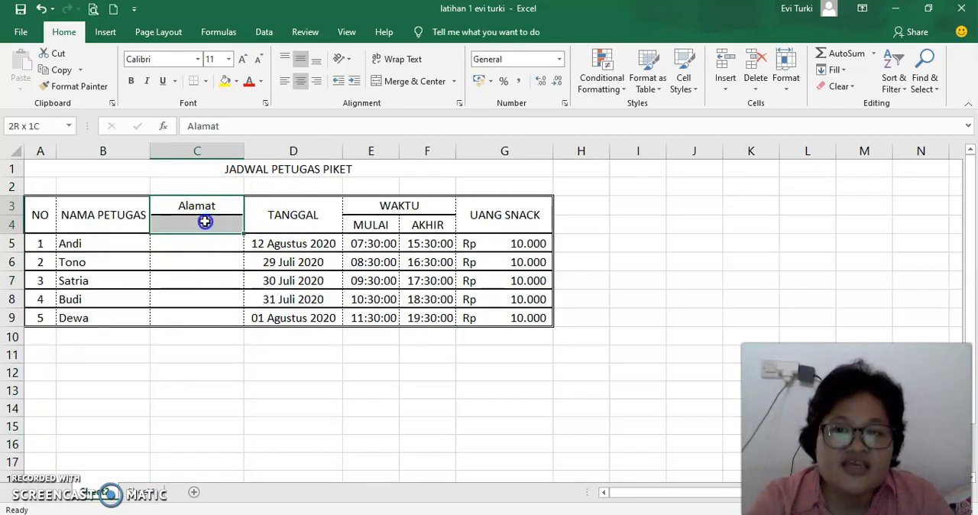
click(413, 81)
click(208, 258)
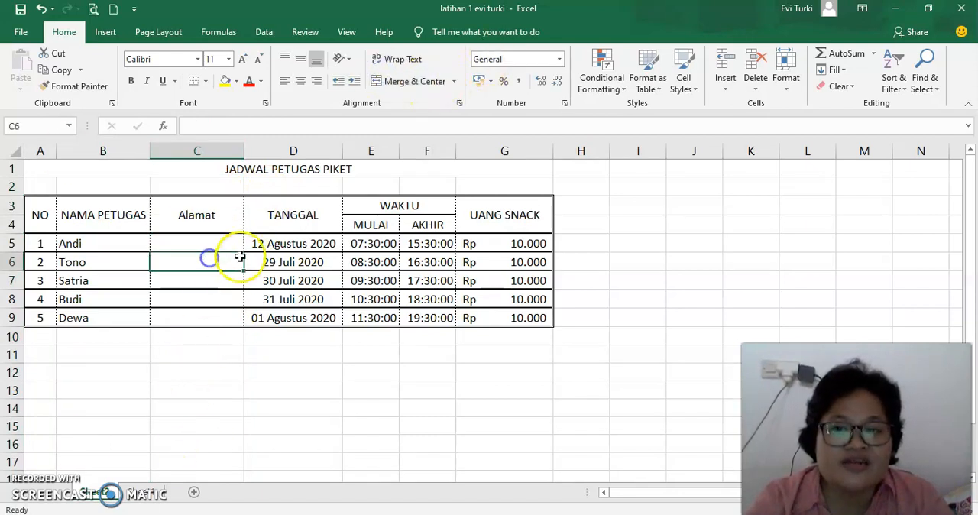
Step: Fill the first two Alamat entries, C5 and C6, with Jakarta and Surabaya
click(181, 243)
text(jakat)
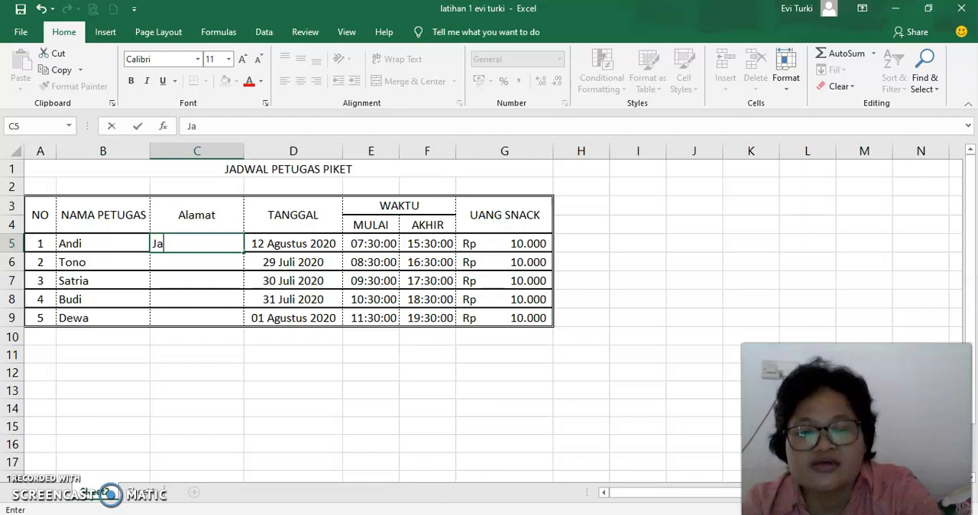
text(art)
key(Return)
text(S)
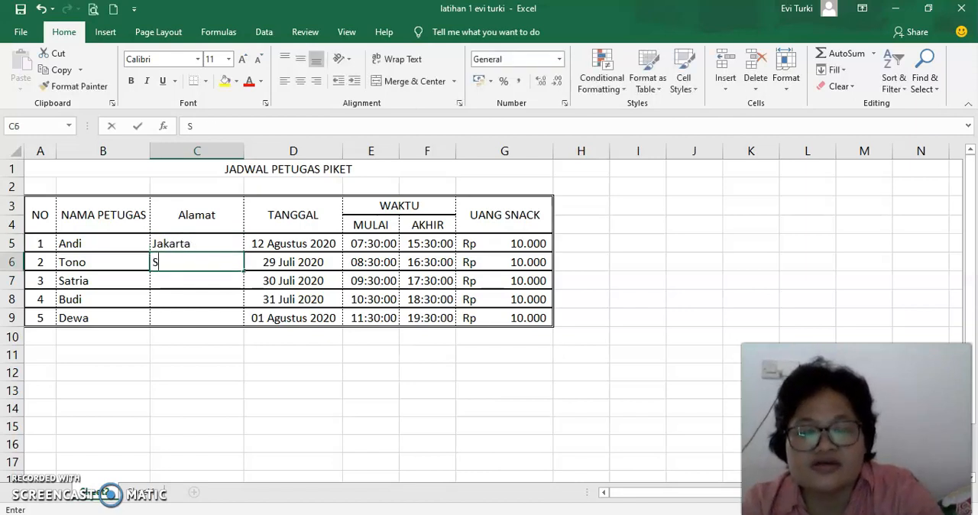
text(urabaya)
key(Return)
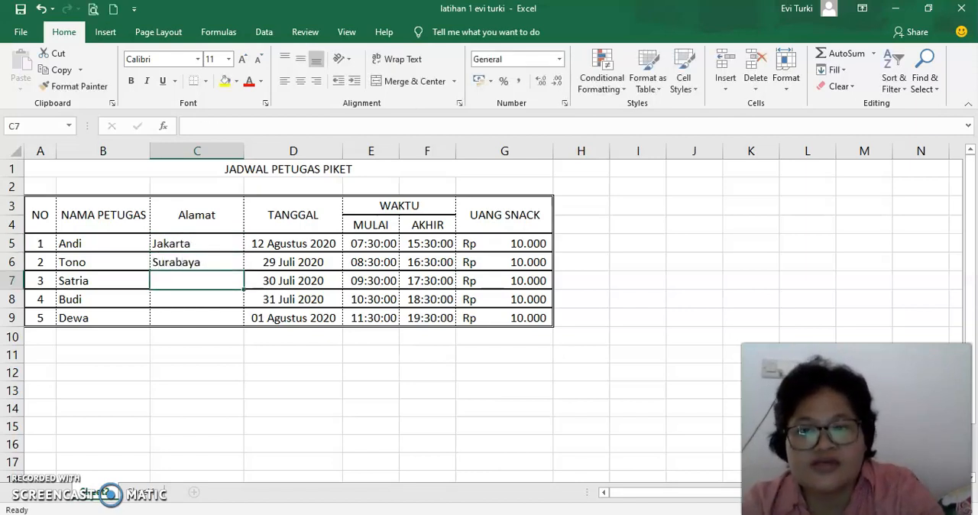
Step: Complete the Alamat column in C7:C9 with Semarang, Bandung and Yogyakarta
text(Sem,)
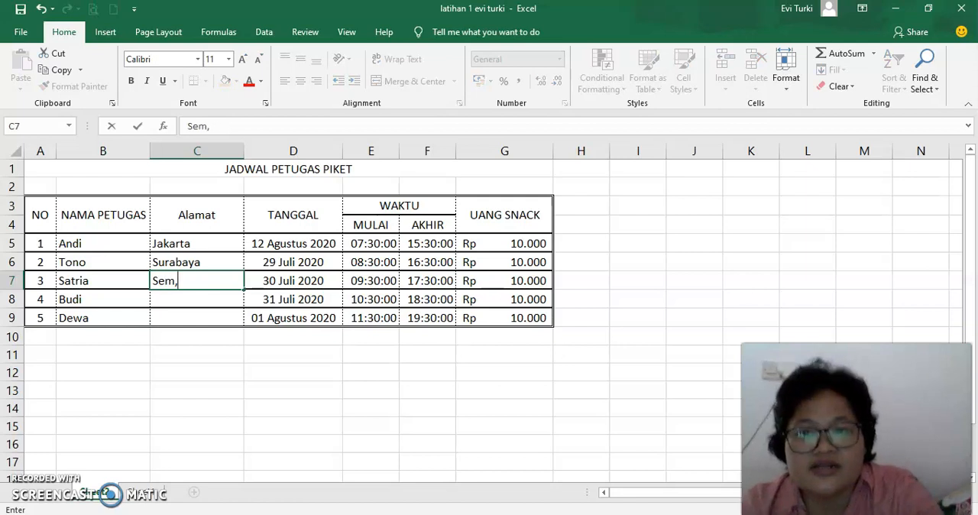
key(BackSpace)
text(arang)
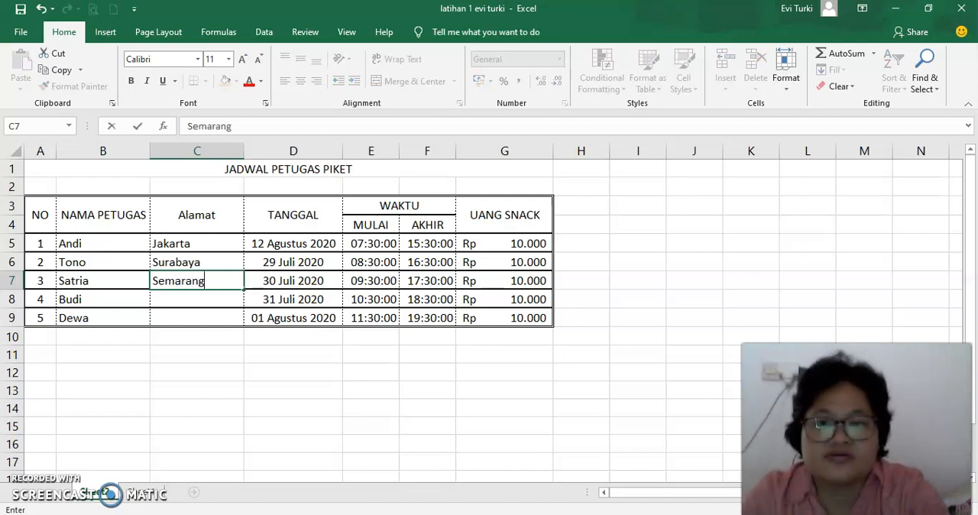
key(Return)
text(Bandu)
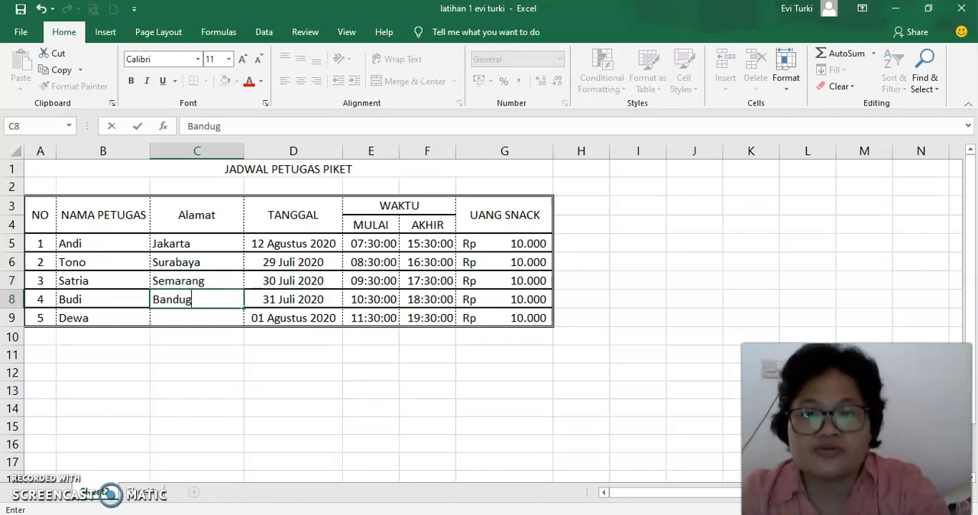
text(ng)
key(Return)
text(Yogyakarta)
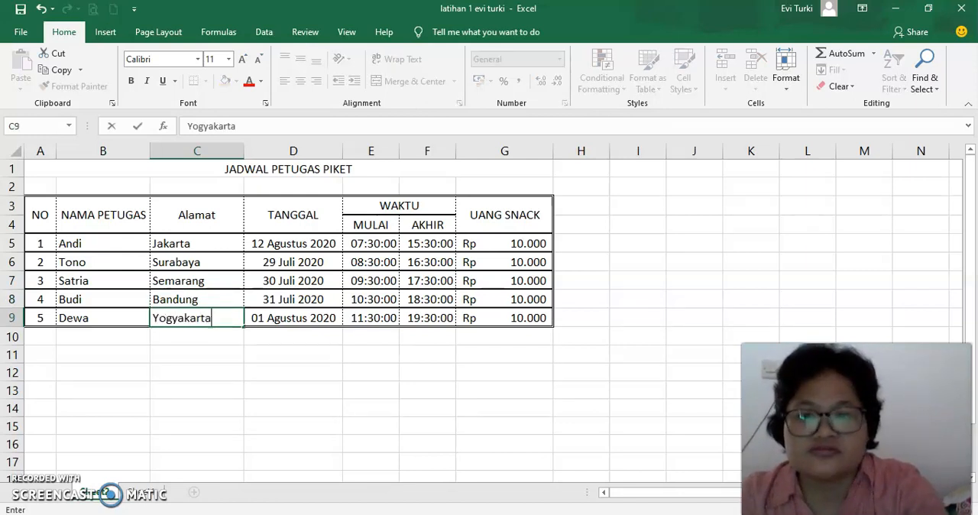
key(Return)
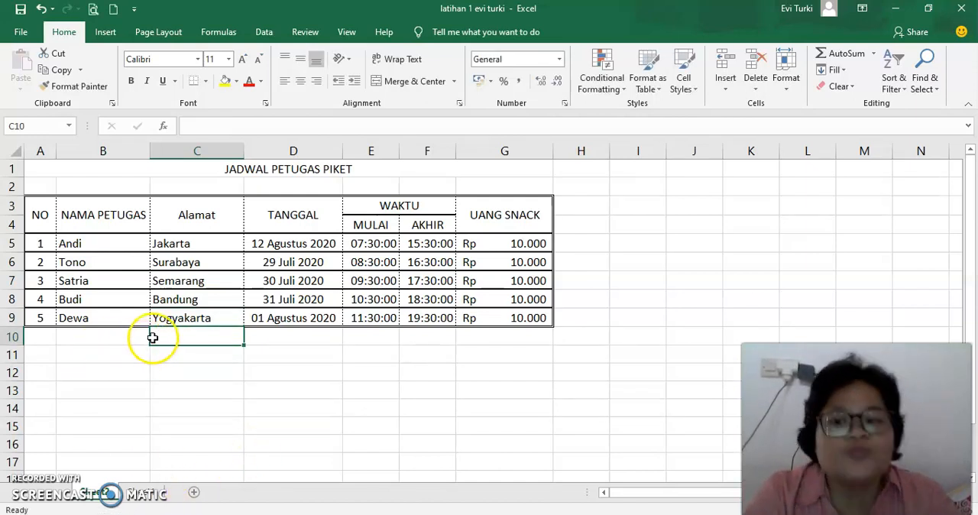
Step: Insert a new sheet row above row 8, between officers number 3 and 4
click(195, 150)
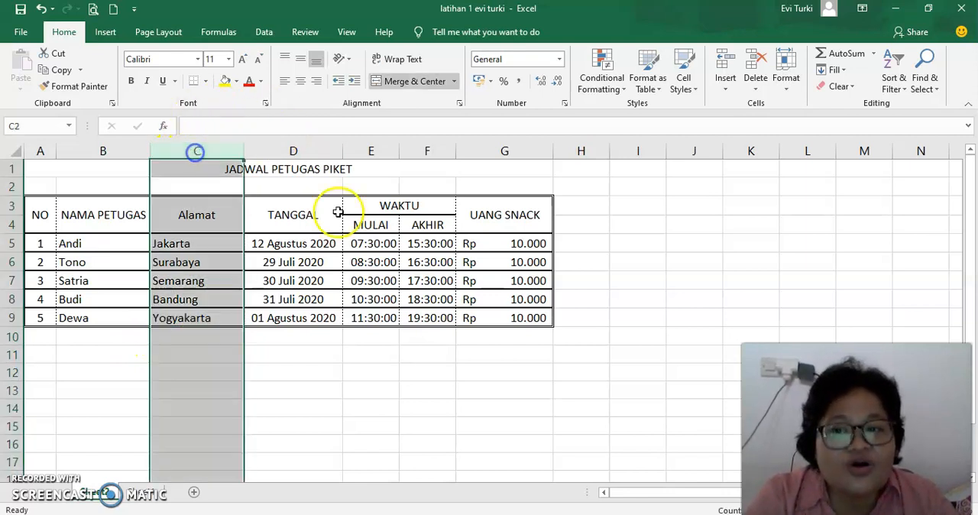
click(11, 299)
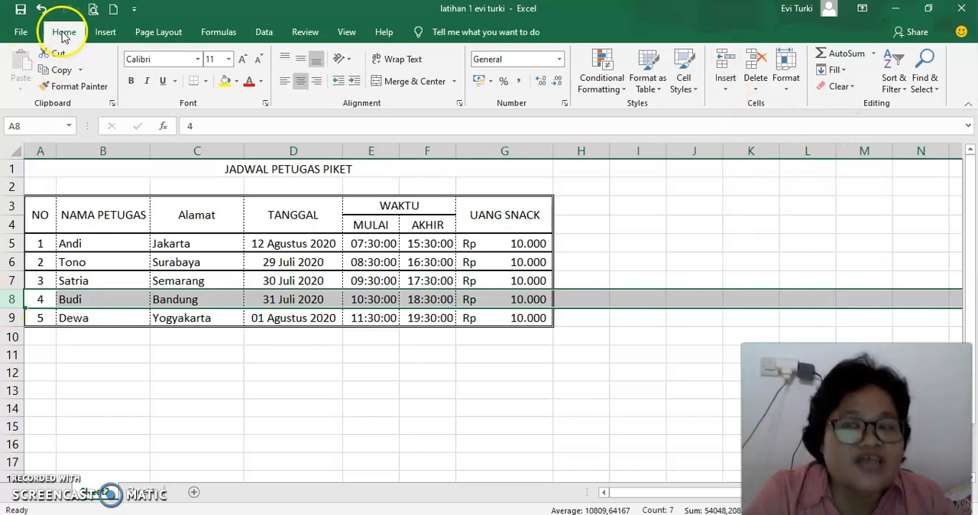
click(725, 89)
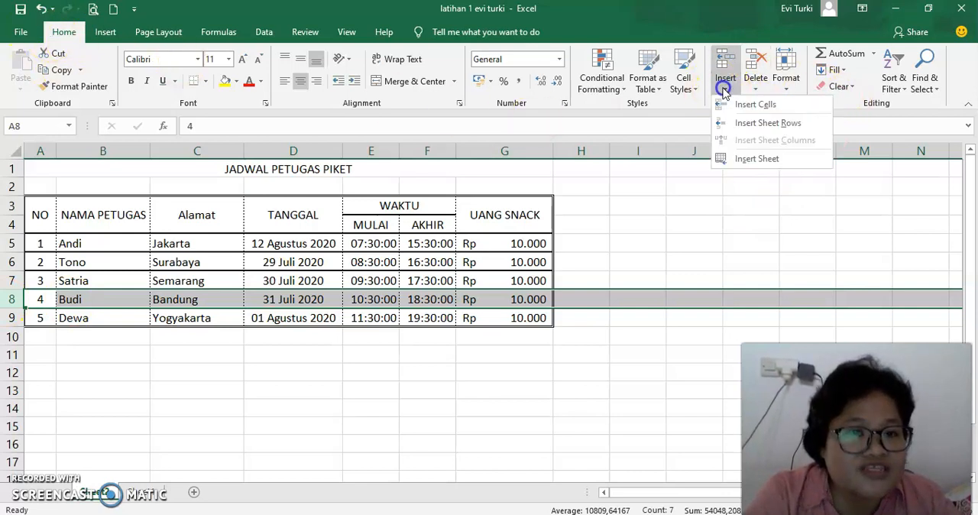
click(763, 128)
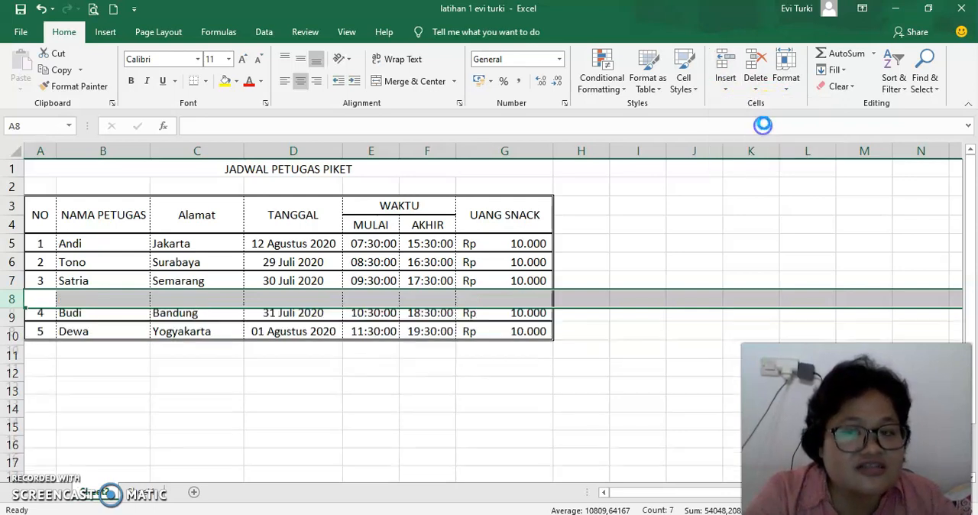
Step: Enter the new officer's name in the NAMA PETUGAS cell of the blank row 8
click(89, 302)
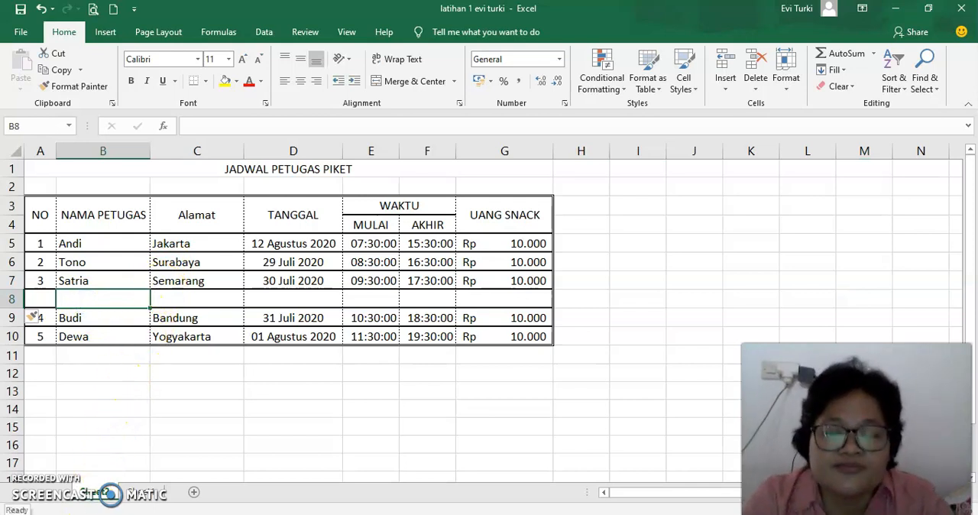
click(82, 295)
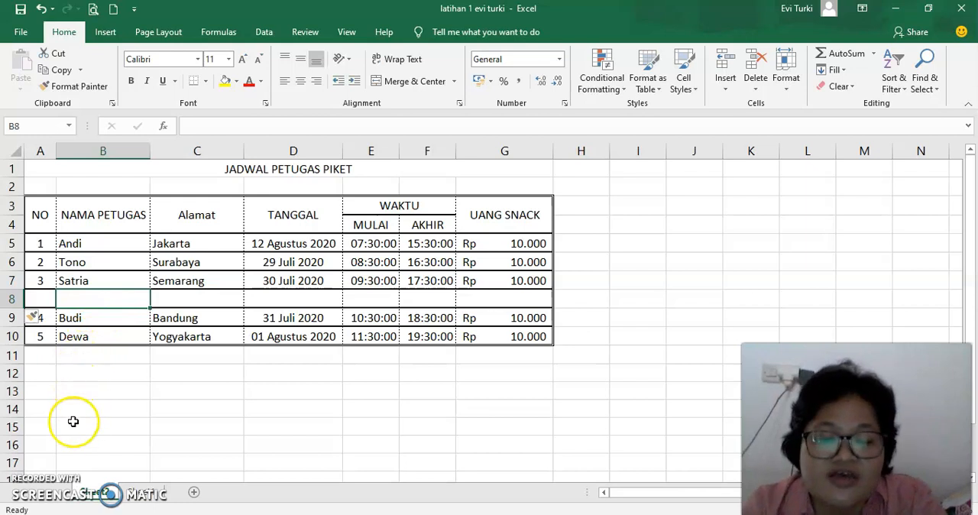
text(Vincent)
key(Return)
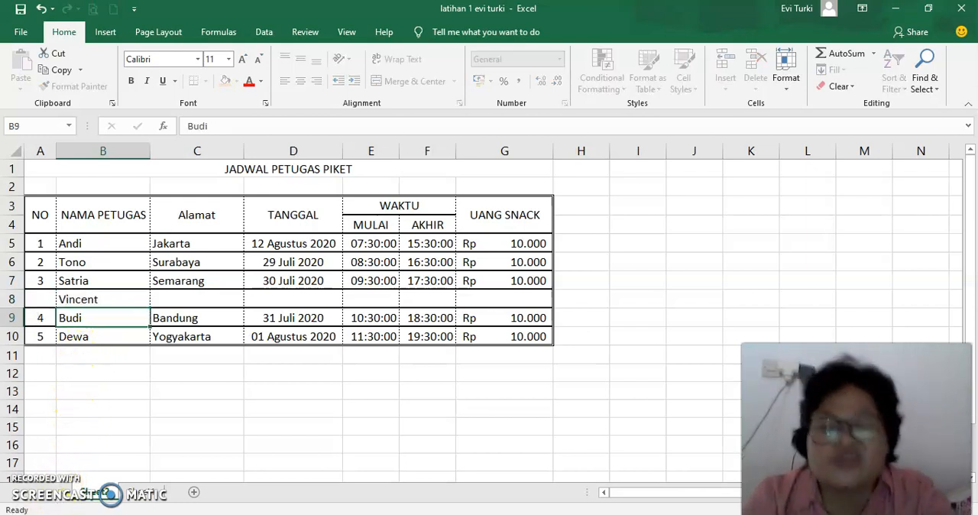
Step: Renumber the NO column by filling the sequence from the 3 in A7 down to 6 in A10
click(38, 301)
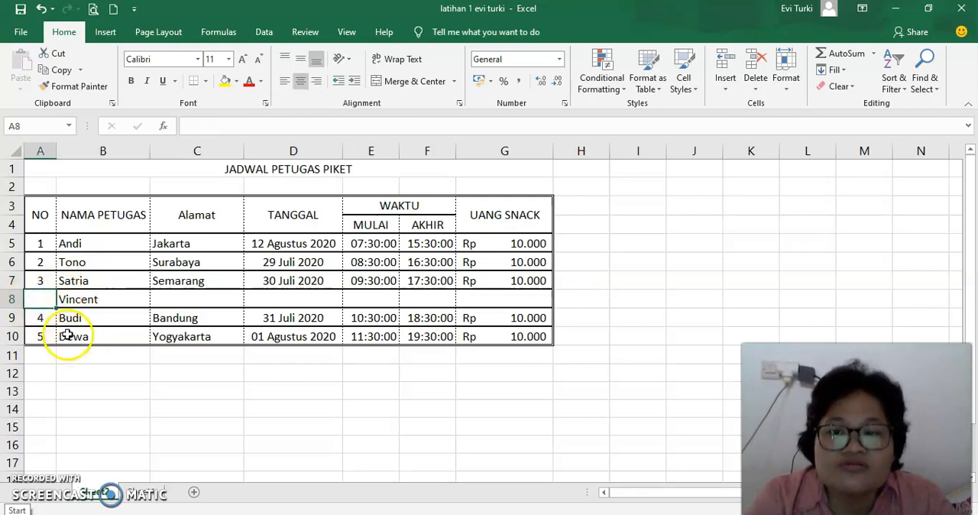
click(43, 279)
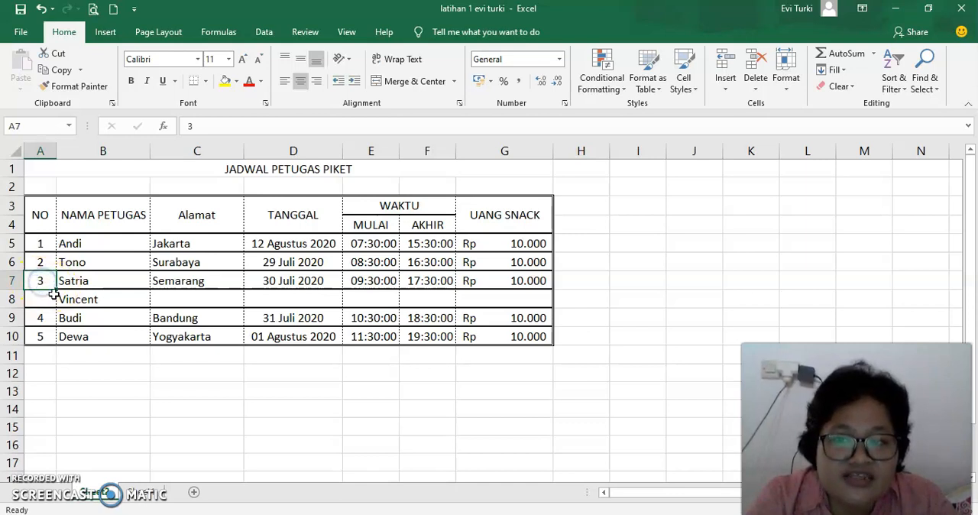
drag(57, 290, 60, 342)
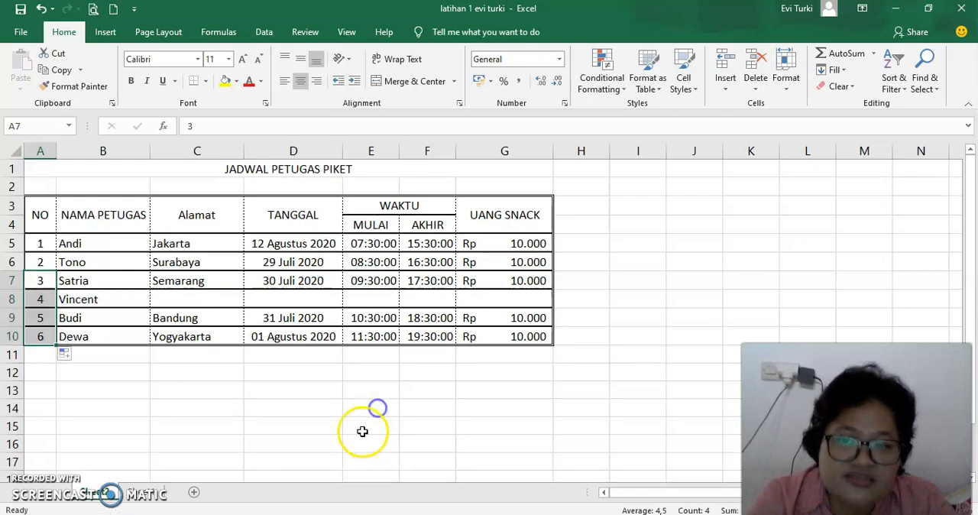
click(285, 407)
Step: Enter Bogor as the address and 10/8/20 as the date in row 8
click(201, 300)
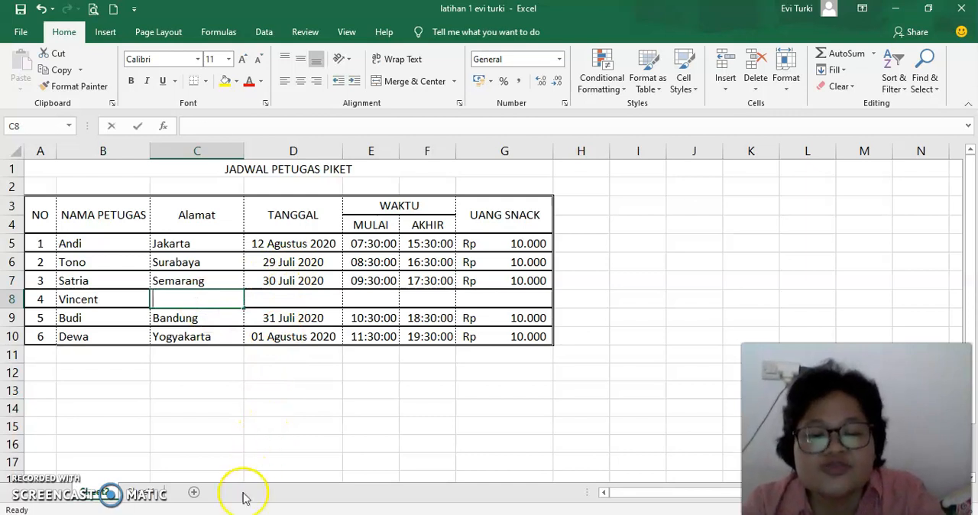
text(Bogor)
key(Tab)
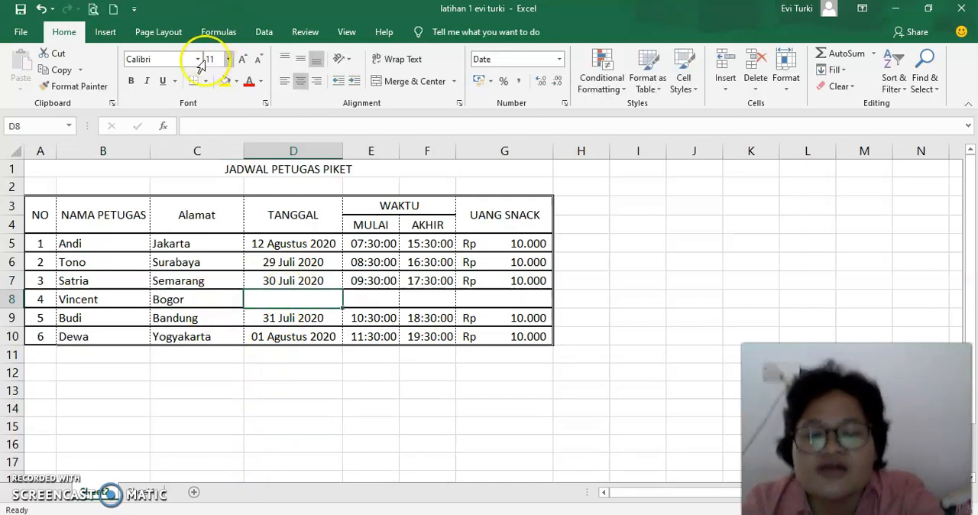
text(10)
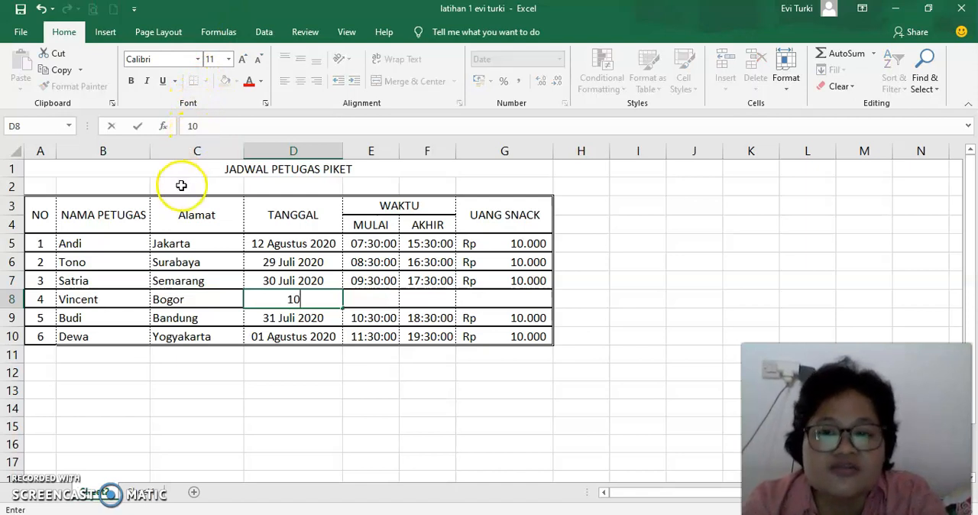
text(/8/20)
key(Tab)
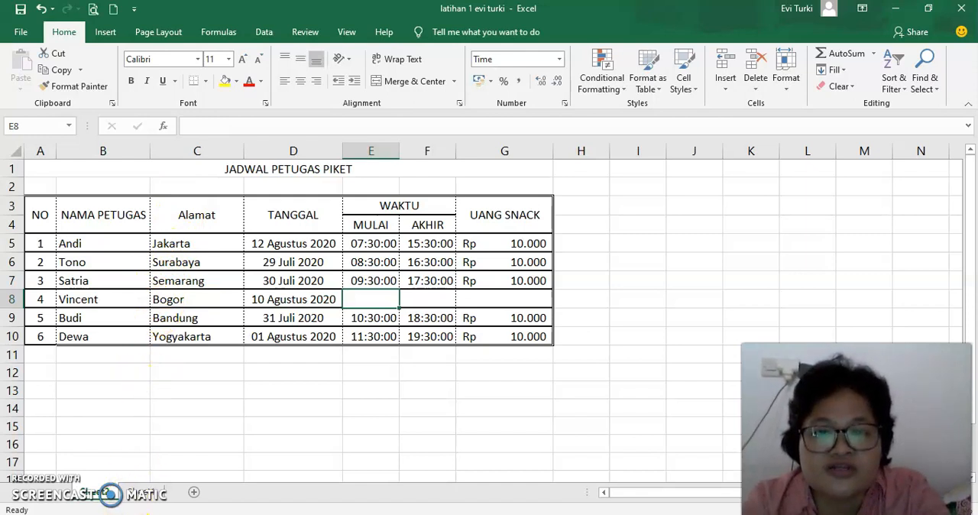
Step: Complete row 8 with start time 12:30, end time 20:30 and snack money of 20000
text(12:30)
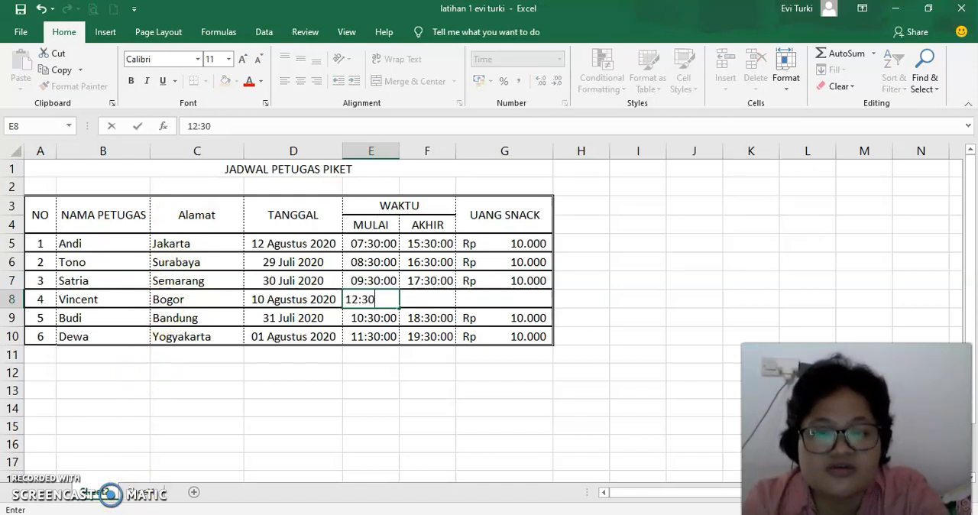
key(Tab)
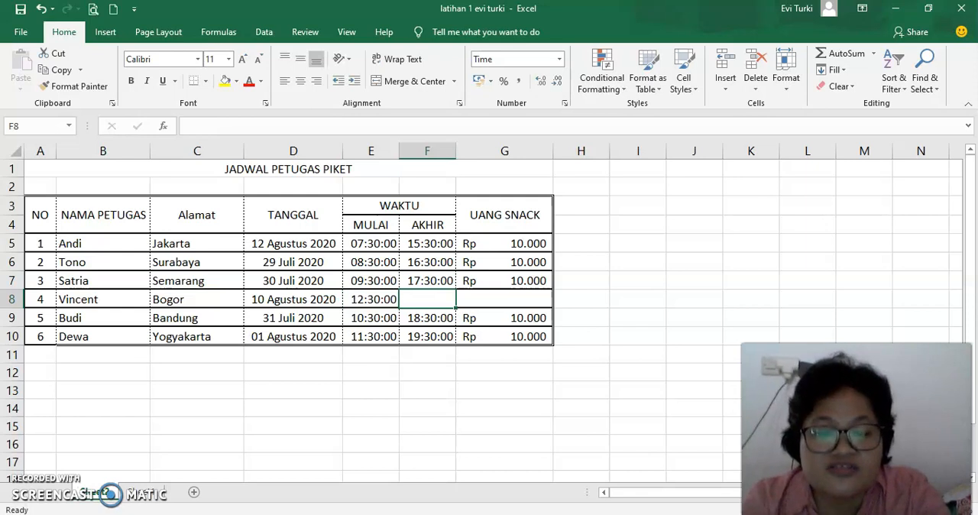
text(20:30)
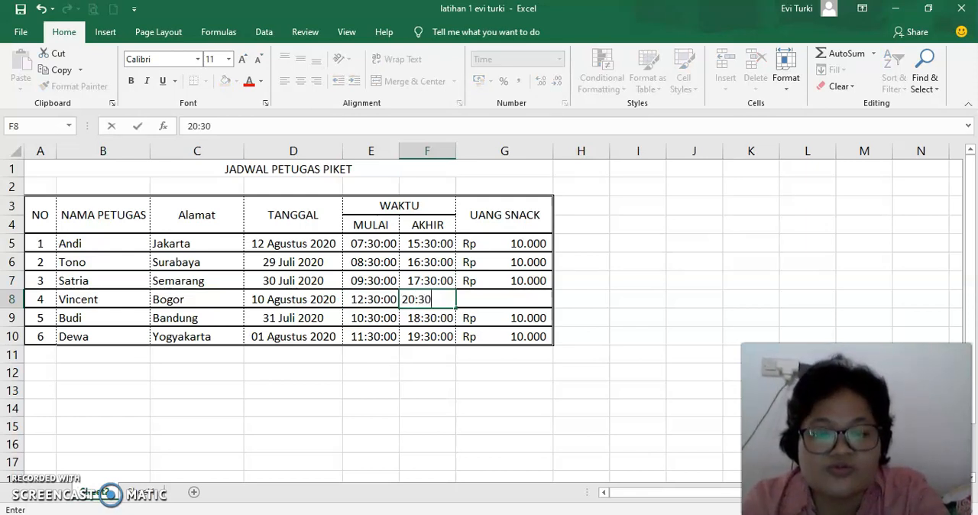
key(Tab)
text(20.)
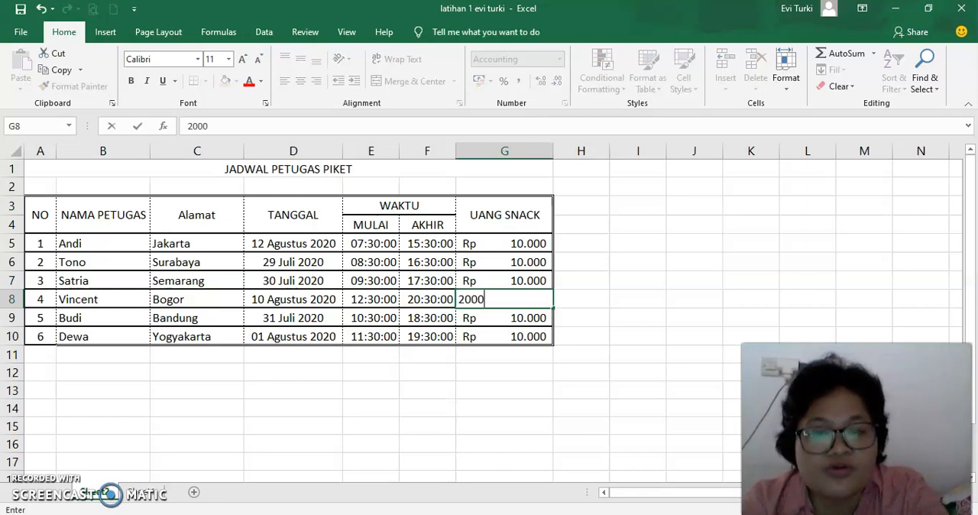
text(000)
key(Return)
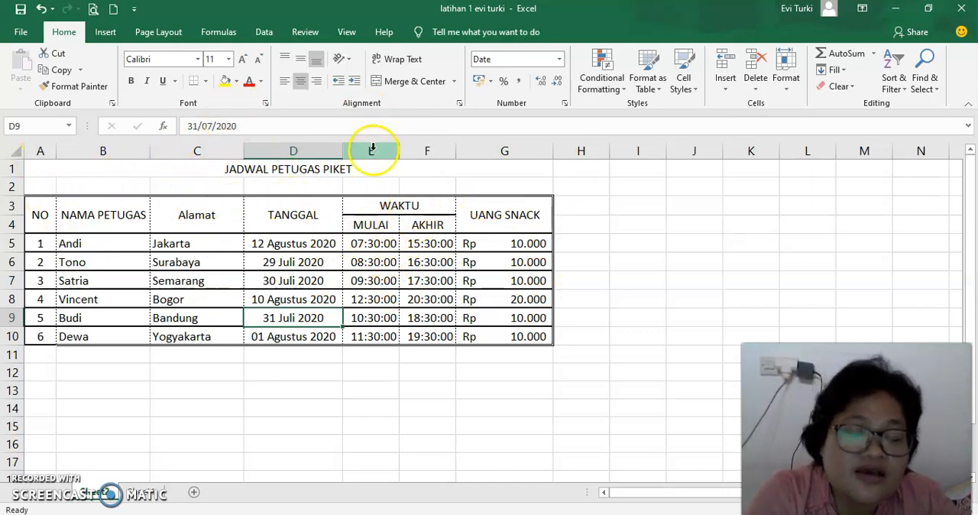
Step: Check the cell contents and number formats in the Alamat, TANGGAL, MULAI and UANG SNACK columns
click(180, 243)
click(310, 245)
click(312, 277)
click(313, 319)
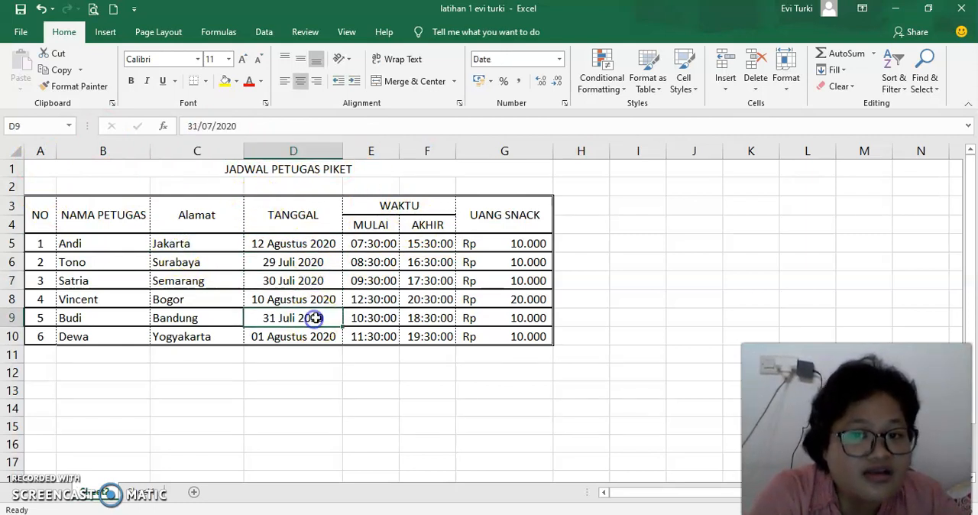
click(358, 258)
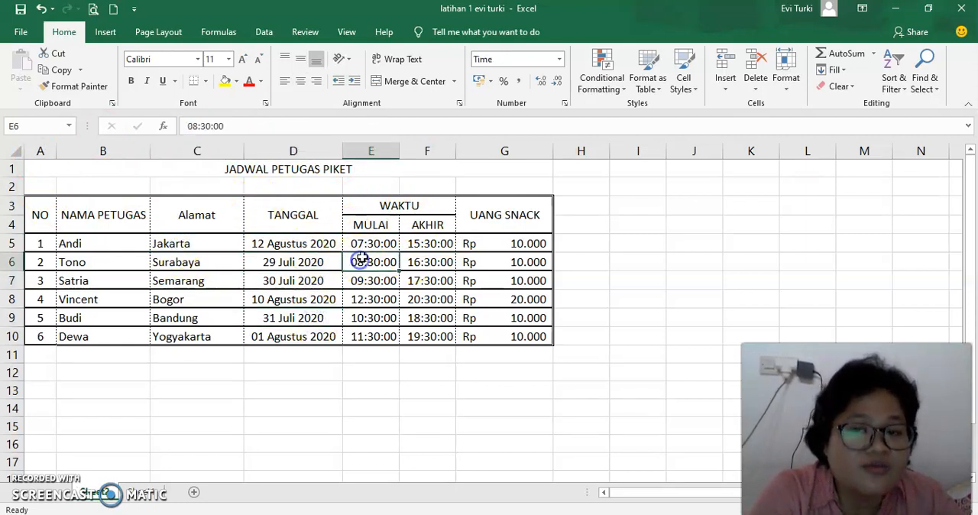
click(525, 262)
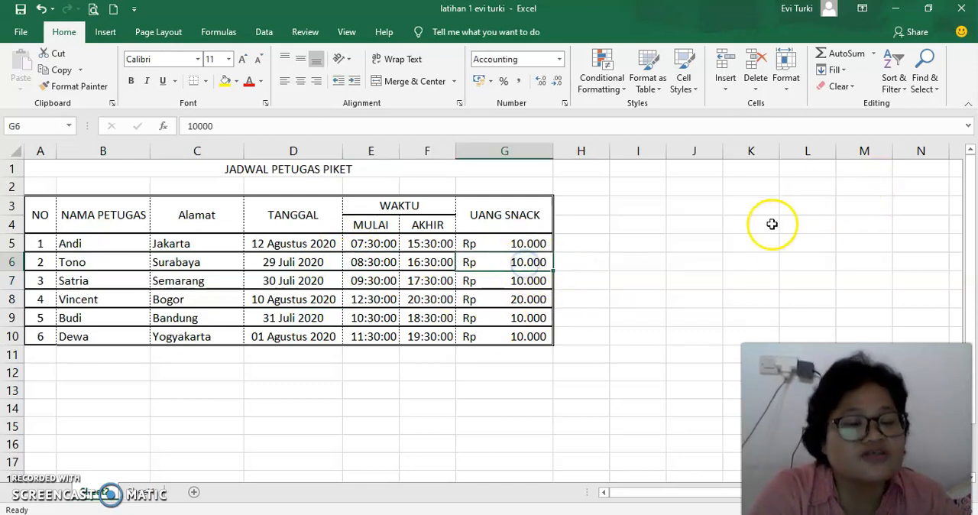